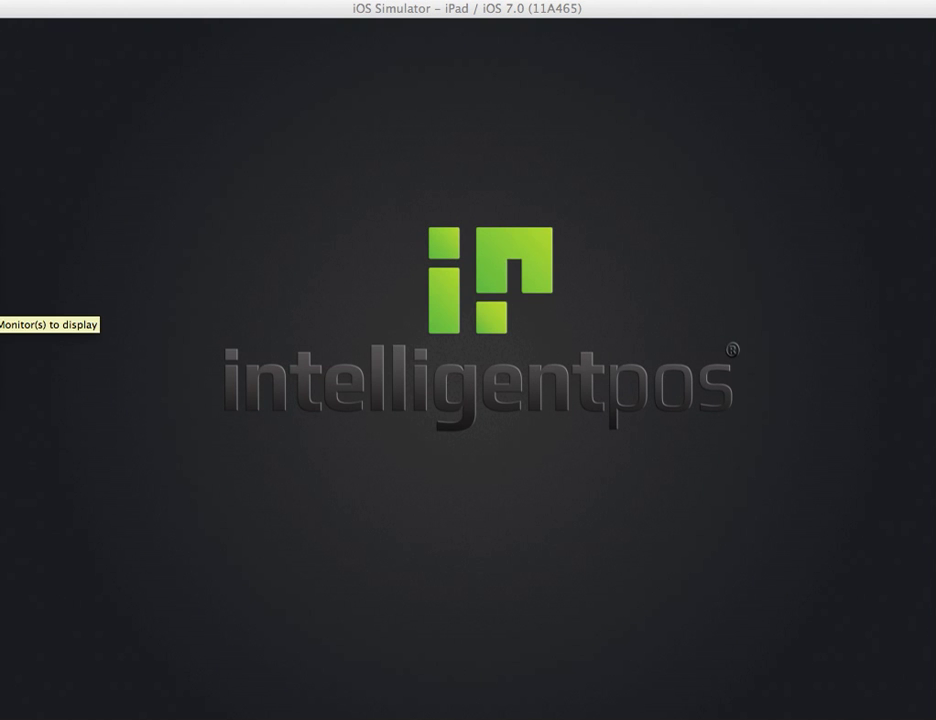
Log in with the four-digit PIN and open the Layouts page under Settings
{"action": "left_click", "coordinate": [388, 230]}
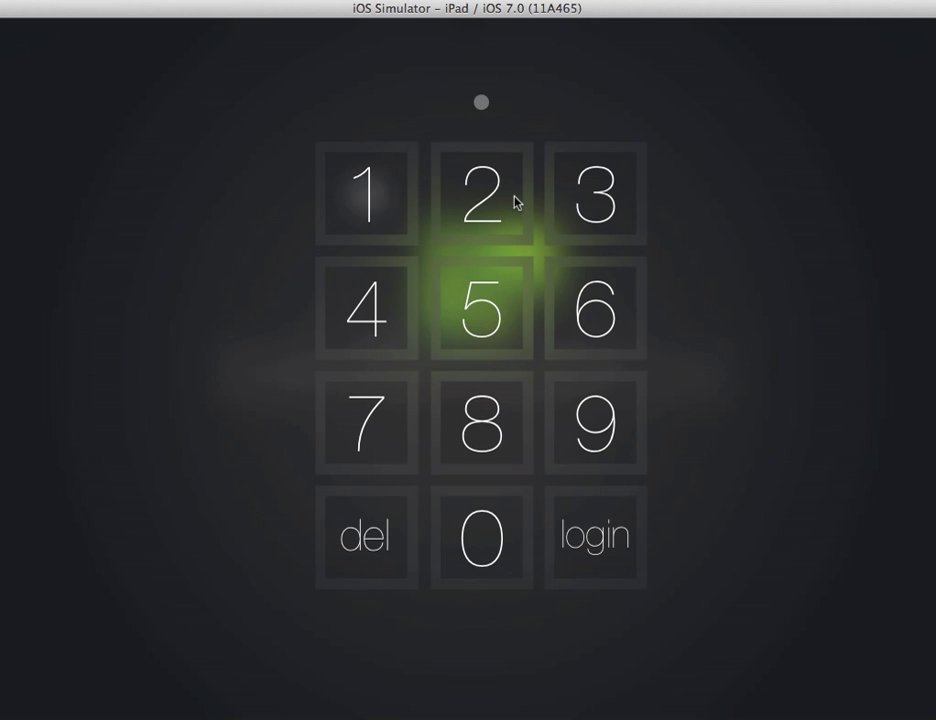
{"action": "left_click", "coordinate": [516, 203]}
{"action": "left_click", "coordinate": [592, 200]}
{"action": "left_click", "coordinate": [374, 320]}
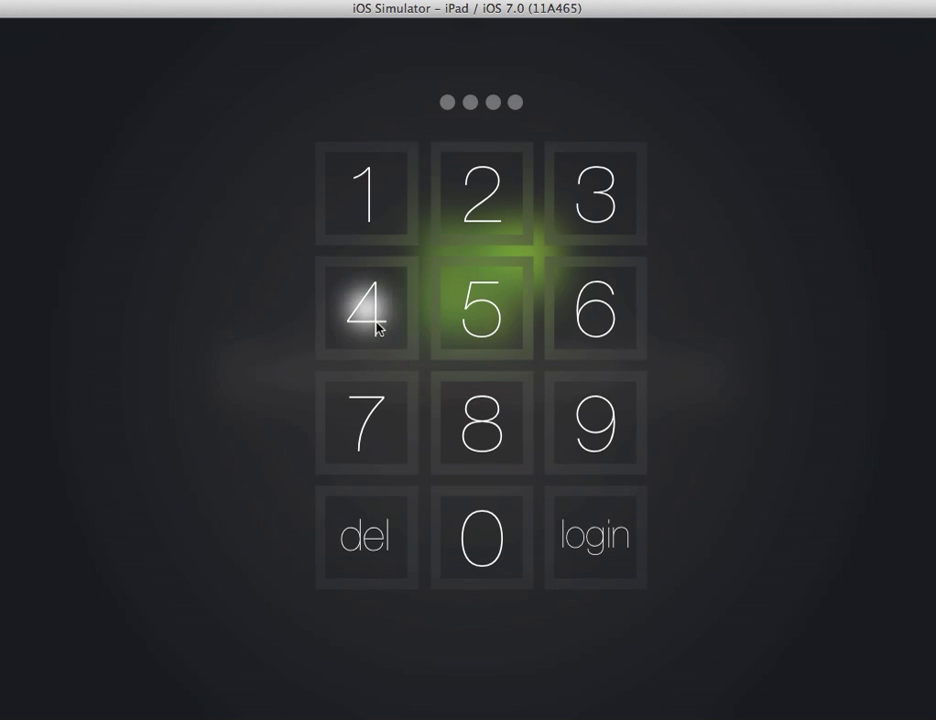
{"action": "left_click", "coordinate": [570, 528]}
{"action": "left_click", "coordinate": [216, 64]}
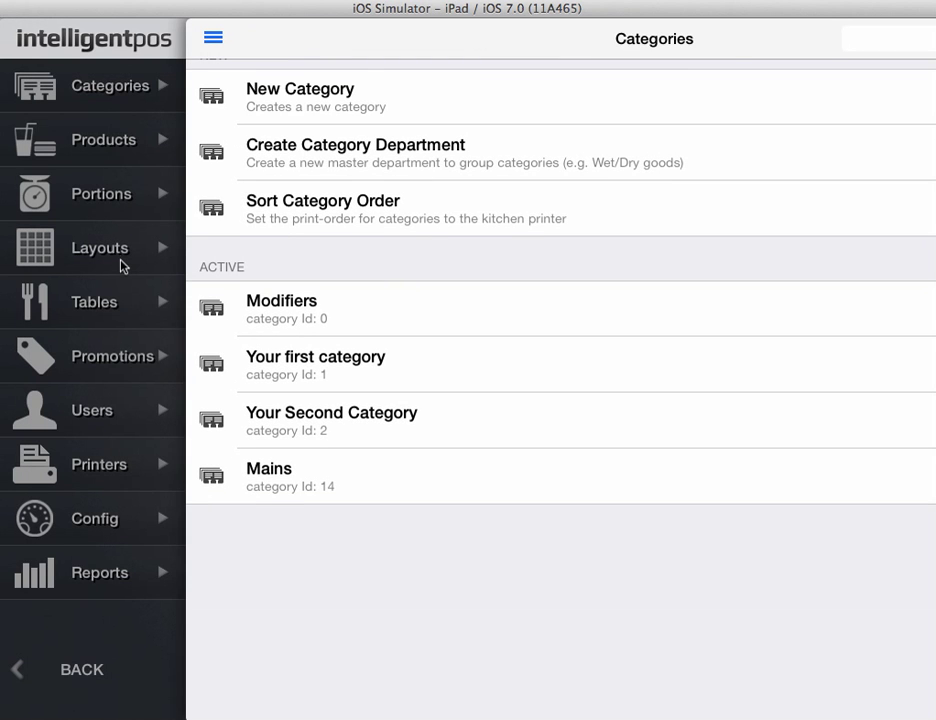
{"action": "left_click", "coordinate": [120, 258]}
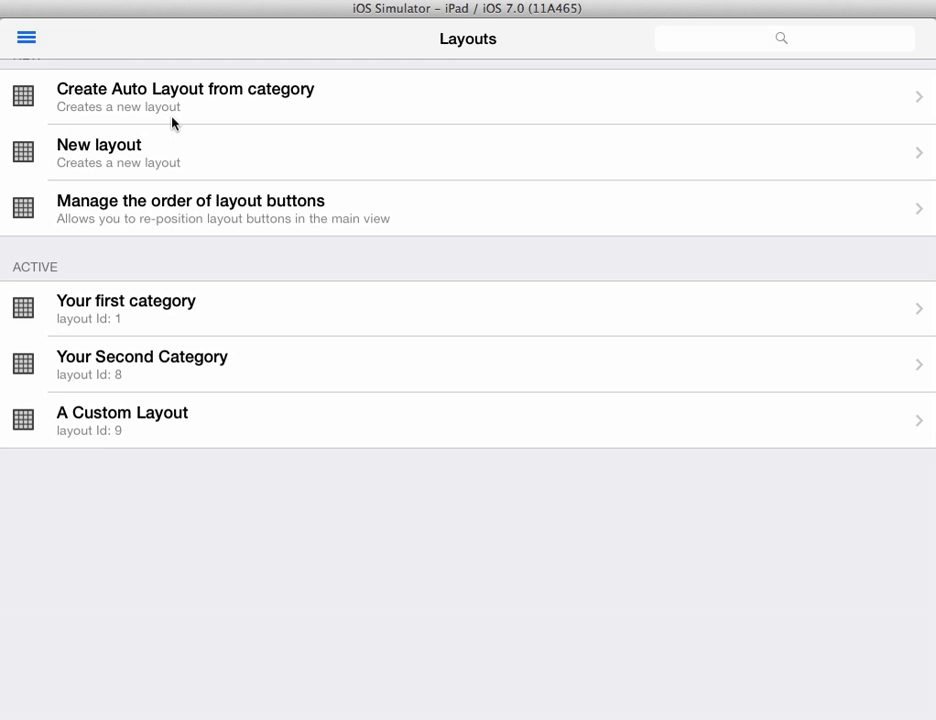
Auto-create a layout from the Mains category and open the new Mains layout's panel settings
{"action": "left_click", "coordinate": [172, 121]}
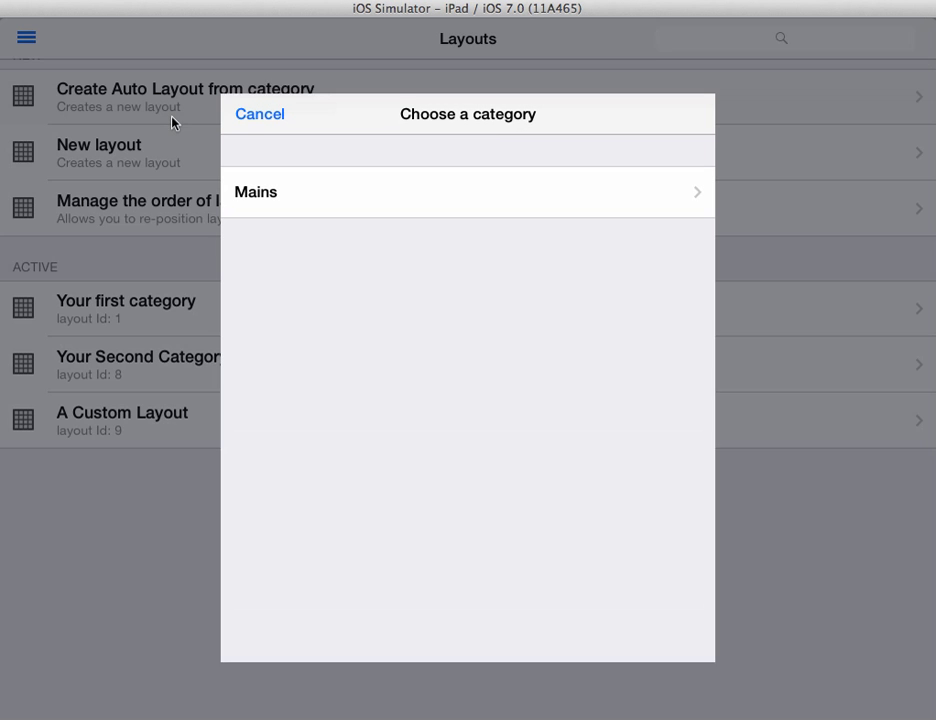
{"action": "left_click", "coordinate": [350, 203]}
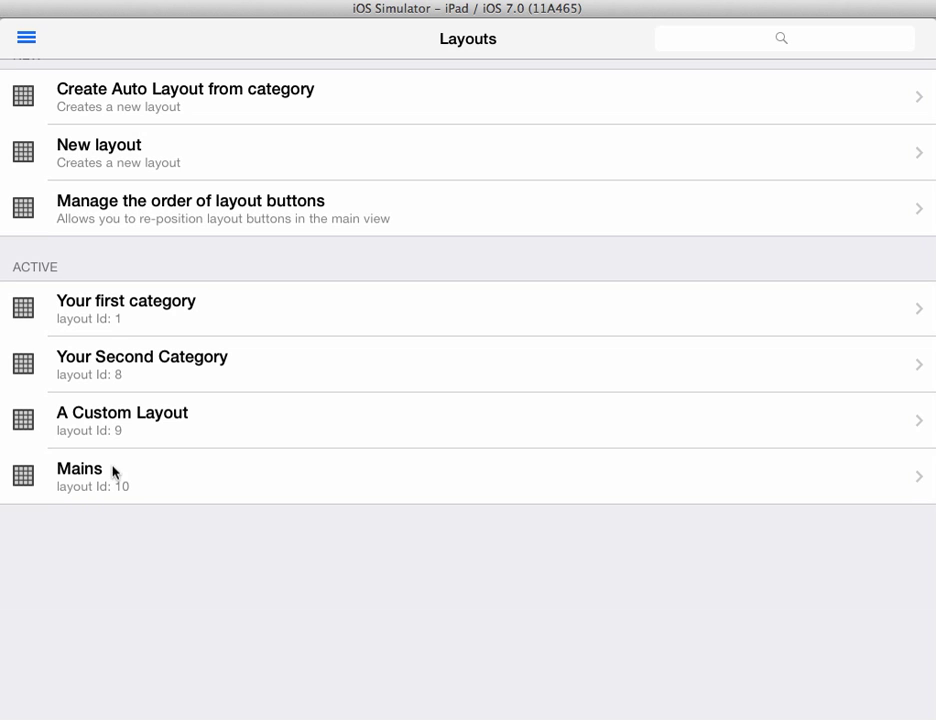
{"action": "left_click", "coordinate": [251, 485]}
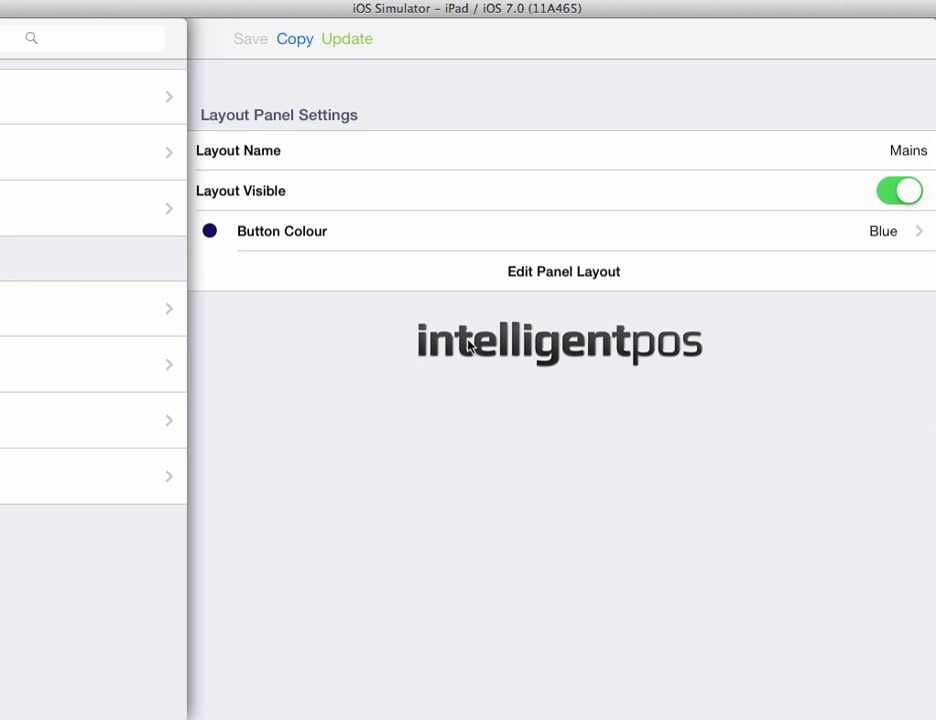
{"action": "left_click", "coordinate": [555, 280]}
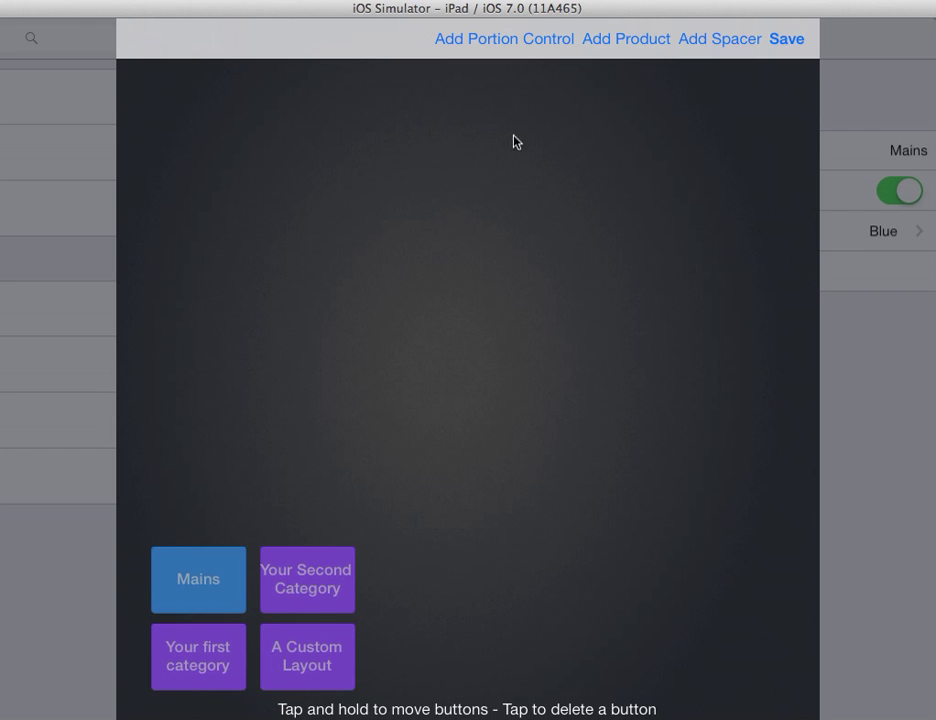
Add Budweiser, Product With No Portion, Product With a Portion, A Charged Modifier and A Free Modifier to the Mains panel
{"action": "left_click", "coordinate": [632, 50]}
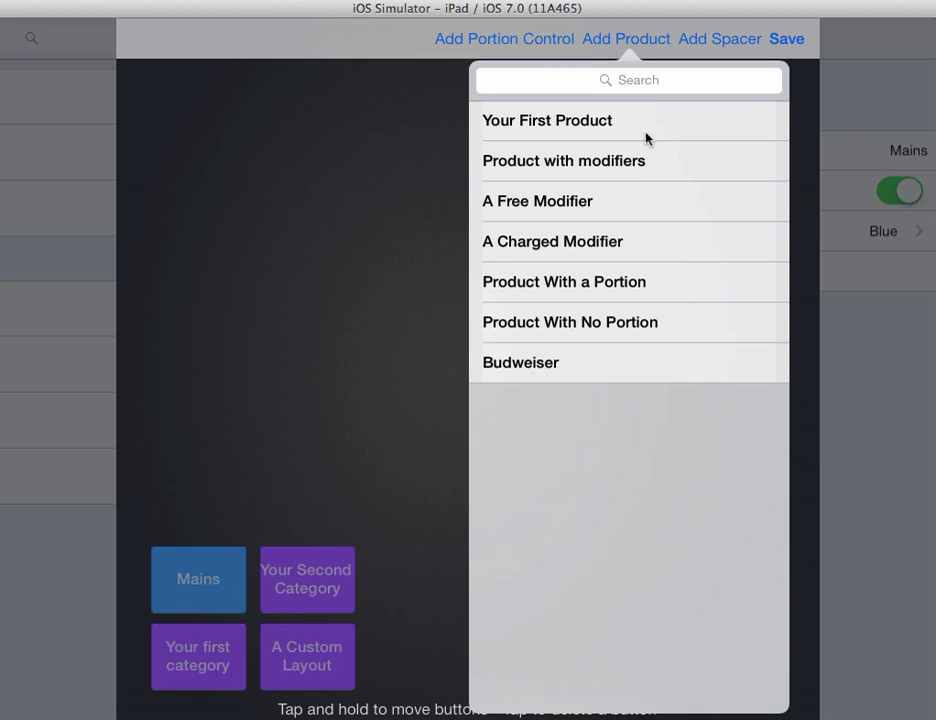
{"action": "left_click", "coordinate": [621, 375]}
{"action": "left_click", "coordinate": [612, 334]}
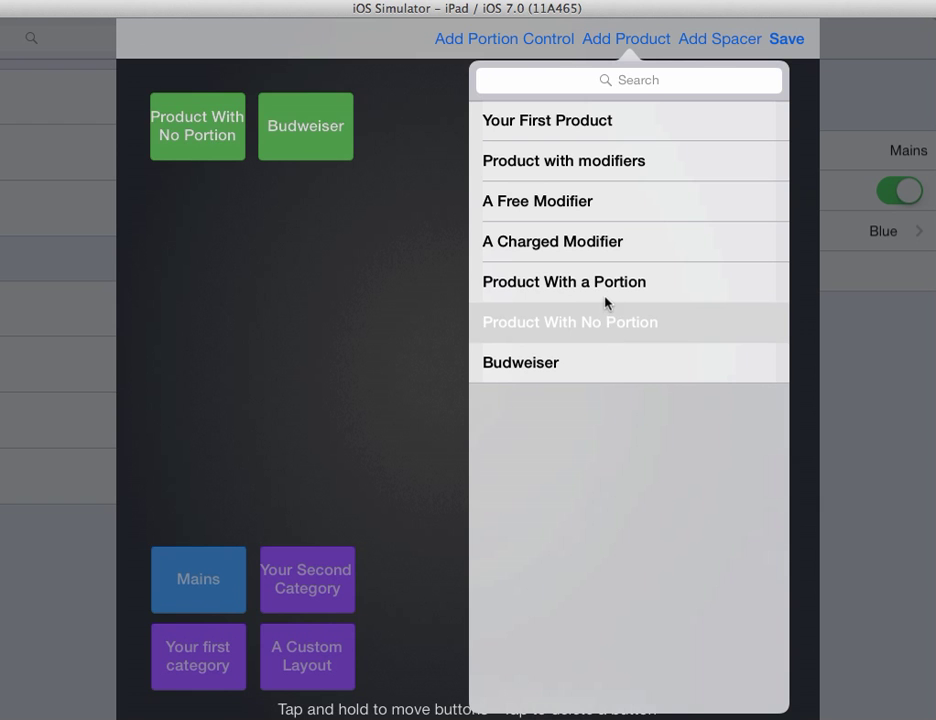
{"action": "left_click", "coordinate": [604, 282]}
{"action": "left_click", "coordinate": [603, 243]}
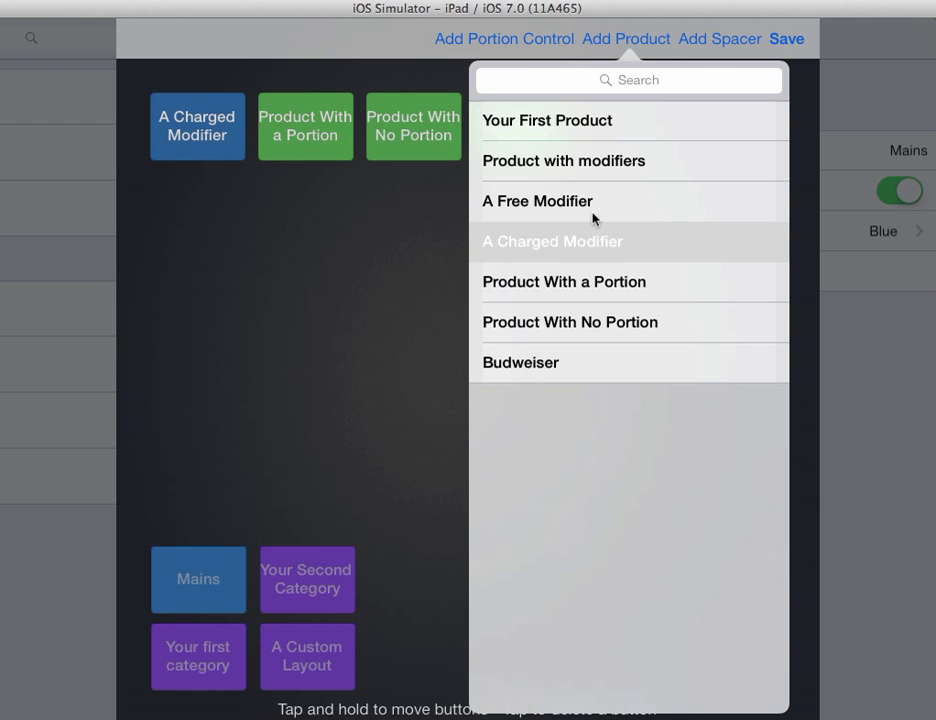
{"action": "left_click", "coordinate": [595, 208]}
{"action": "left_click", "coordinate": [361, 256]}
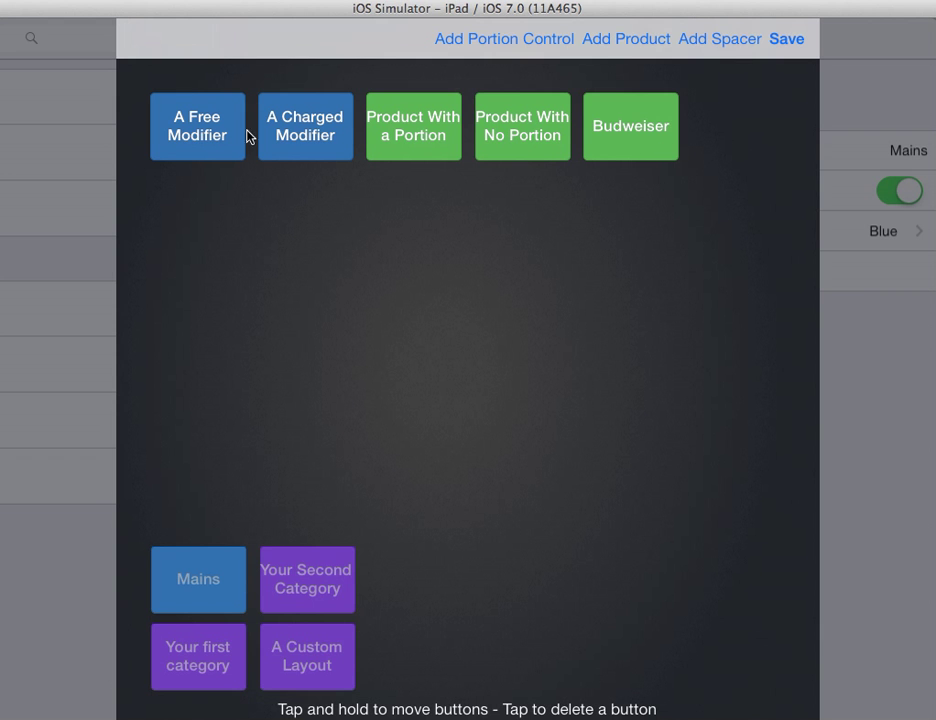
Remove the A Free Modifier button from the Mains panel
{"action": "left_click_drag", "start_coordinate": [210, 137], "coordinate": [673, 141]}
{"action": "left_click", "coordinate": [628, 140]}
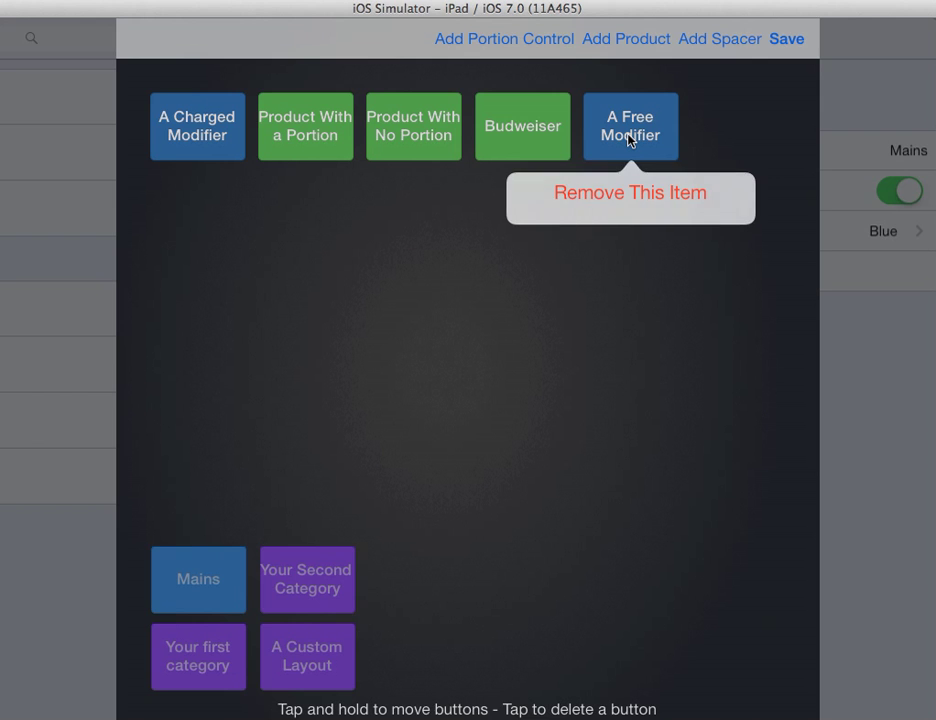
{"action": "left_click", "coordinate": [626, 204]}
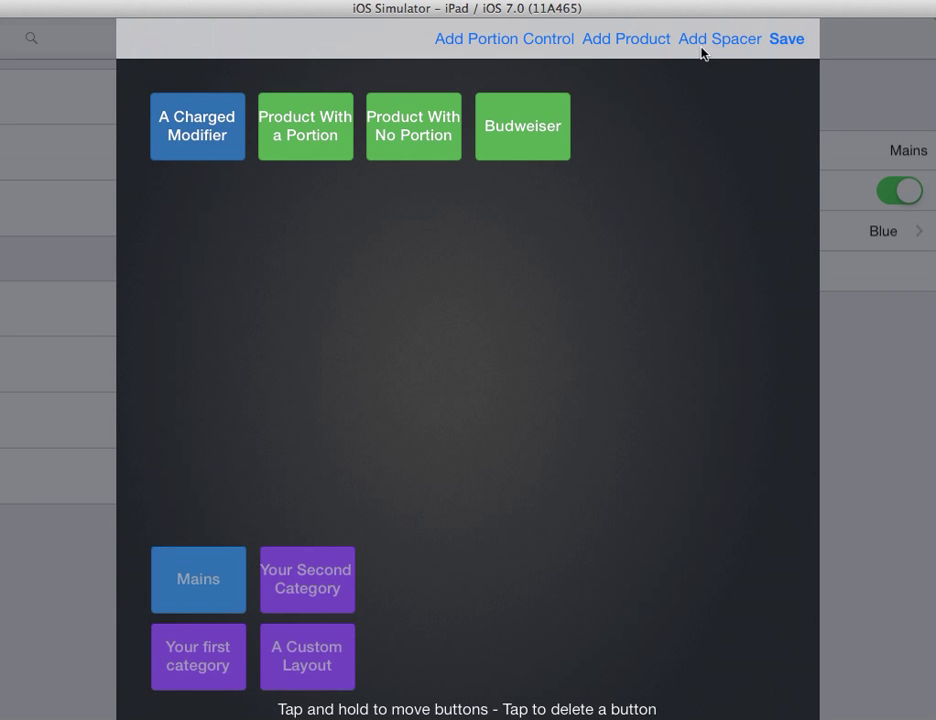
Add five spacers and arrange them after A Charged Modifier in the first row
{"action": "left_click", "coordinate": [702, 50]}
{"action": "left_click", "coordinate": [702, 50]}
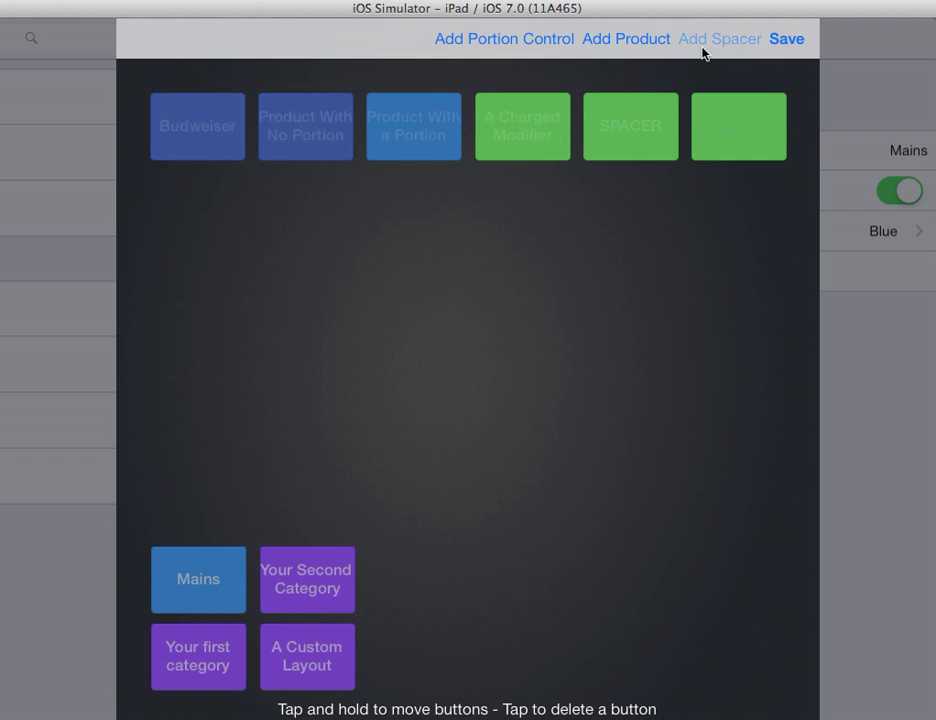
{"action": "left_click", "coordinate": [703, 50]}
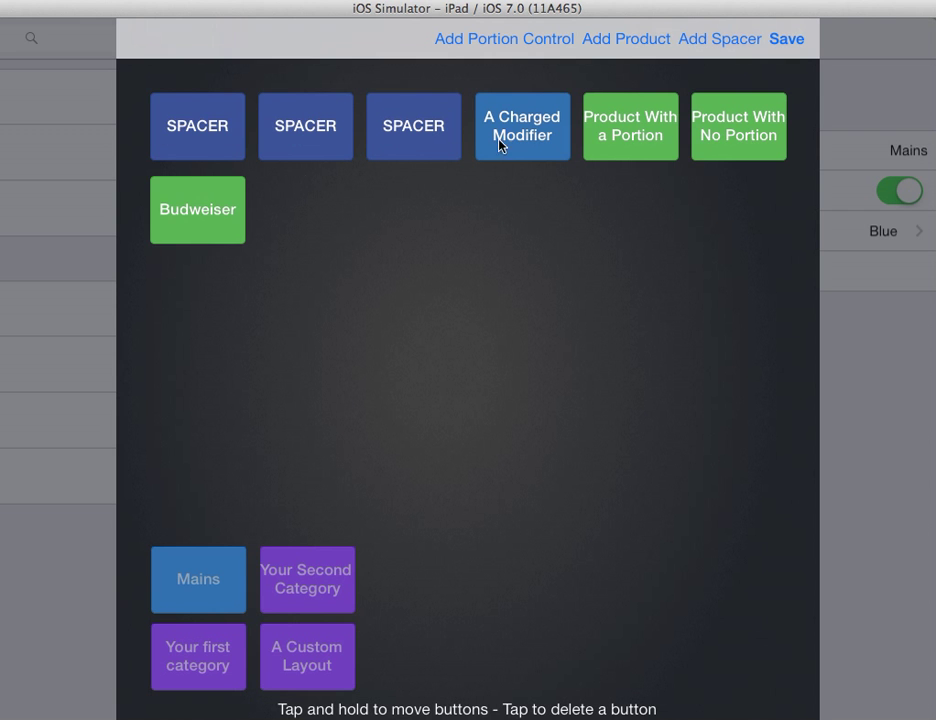
{"action": "left_click_drag", "start_coordinate": [189, 143], "coordinate": [510, 165]}
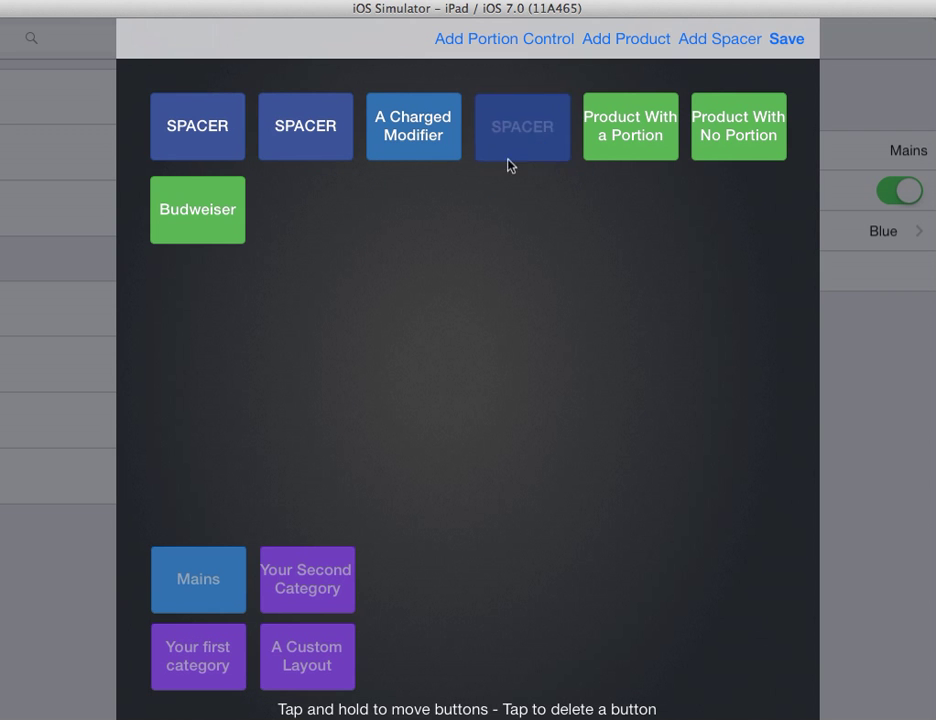
{"action": "left_click_drag", "start_coordinate": [307, 150], "coordinate": [533, 151]}
{"action": "left_click_drag", "start_coordinate": [205, 142], "coordinate": [528, 157]}
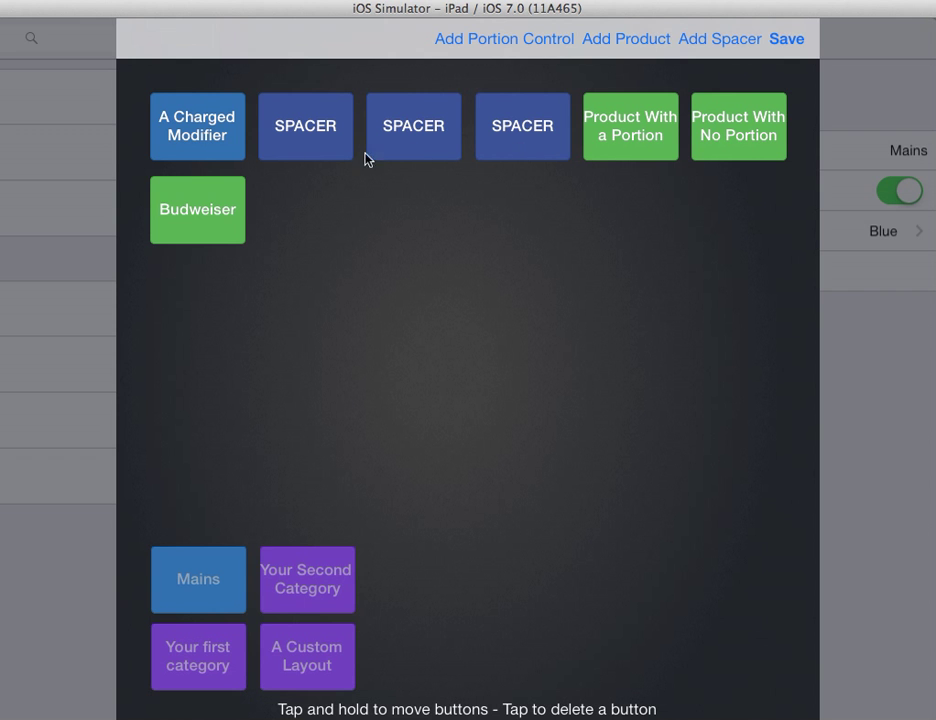
{"action": "left_click", "coordinate": [729, 56]}
{"action": "left_click", "coordinate": [729, 56]}
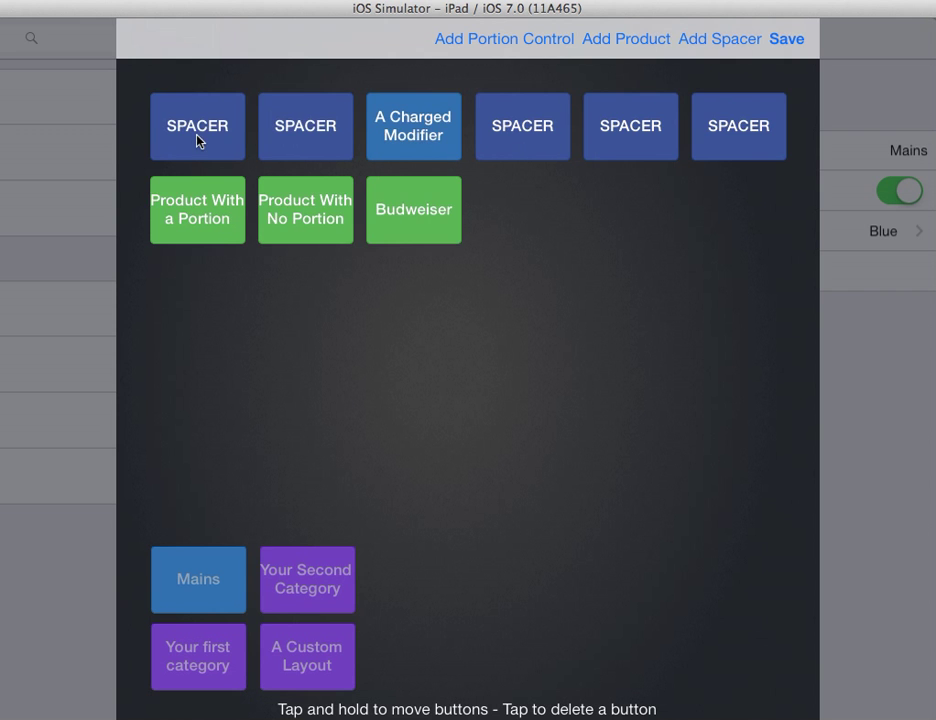
{"action": "left_click_drag", "start_coordinate": [196, 140], "coordinate": [610, 146]}
{"action": "left_click_drag", "start_coordinate": [185, 143], "coordinate": [471, 151]}
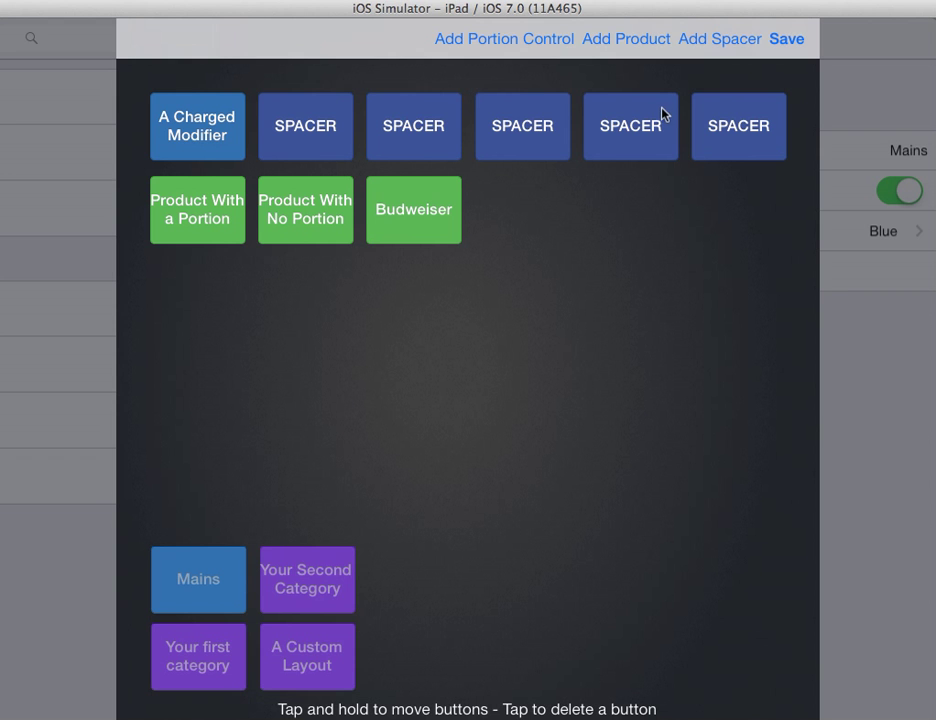
{"action": "left_click", "coordinate": [516, 46]}
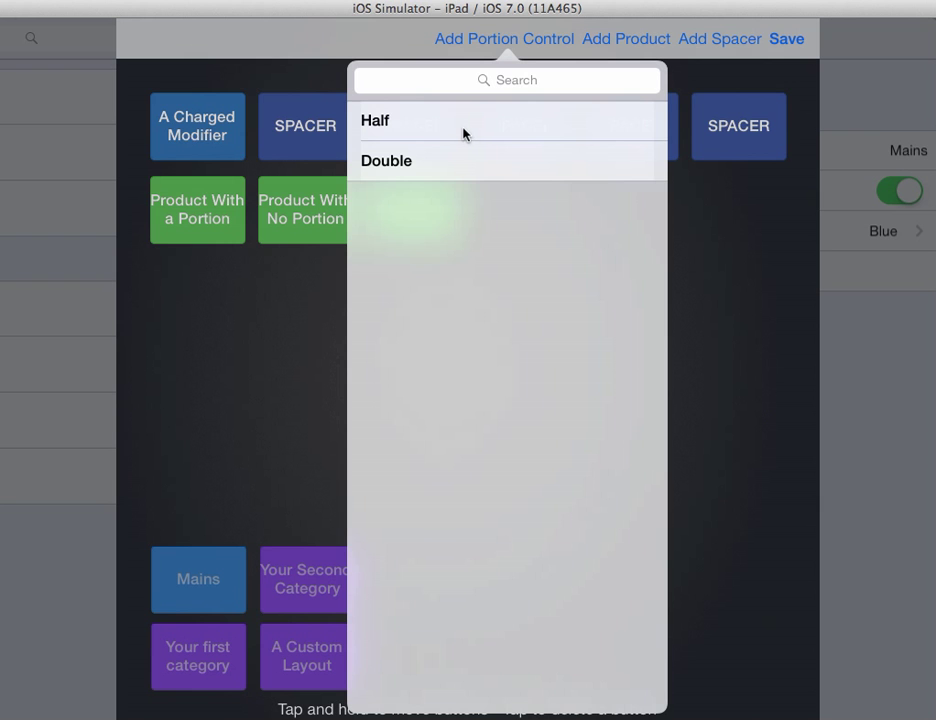
Add a Half portion button at the grid's end and save the Mains panel
{"action": "left_click", "coordinate": [464, 134]}
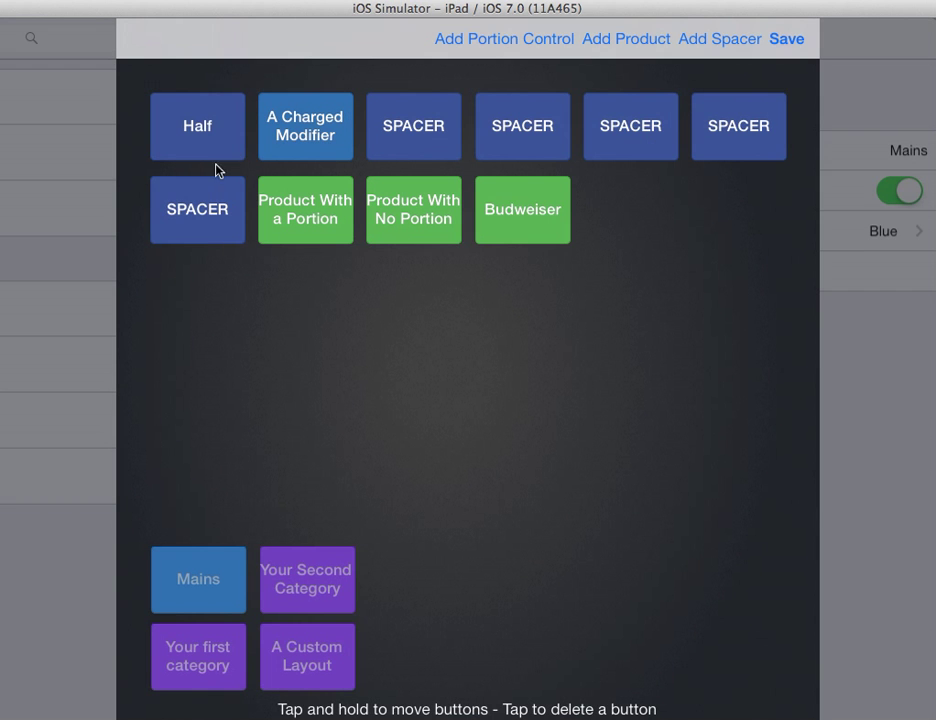
{"action": "left_click_drag", "start_coordinate": [205, 150], "coordinate": [157, 163]}
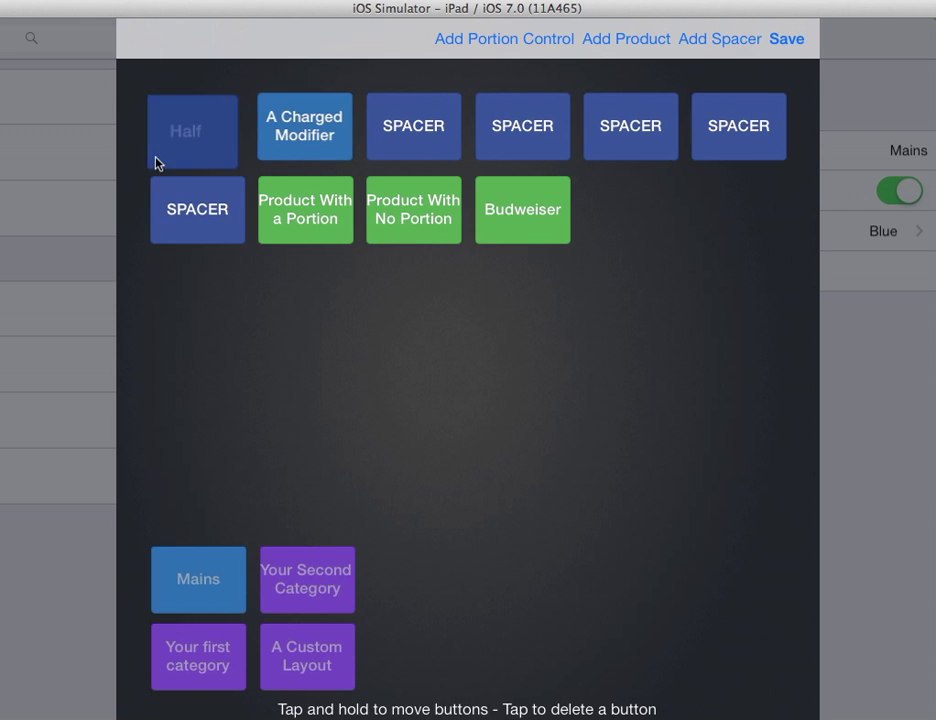
{"action": "left_click", "coordinate": [799, 46]}
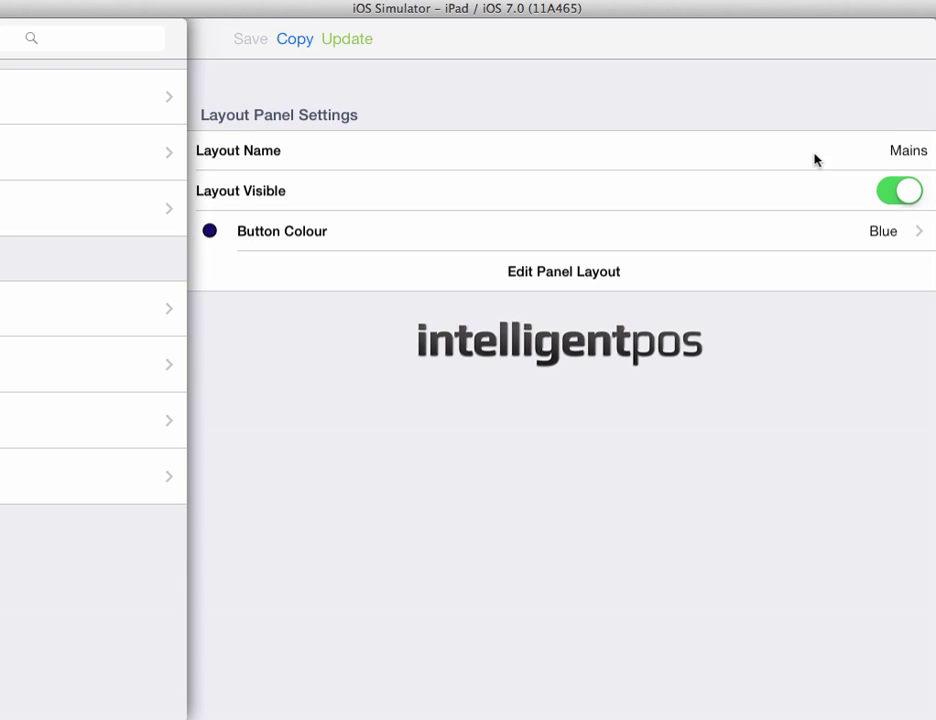
Update the Mains layout, return to the sales screen and show the Mains layout's buttons
{"action": "left_click", "coordinate": [347, 39]}
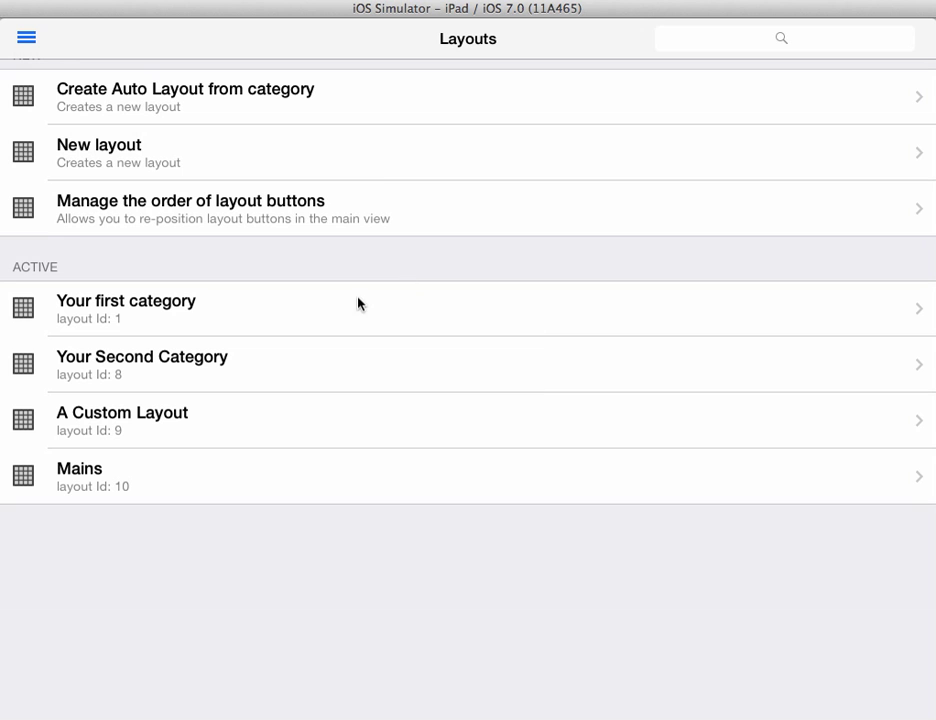
{"action": "left_click", "coordinate": [30, 42]}
{"action": "left_click", "coordinate": [119, 679]}
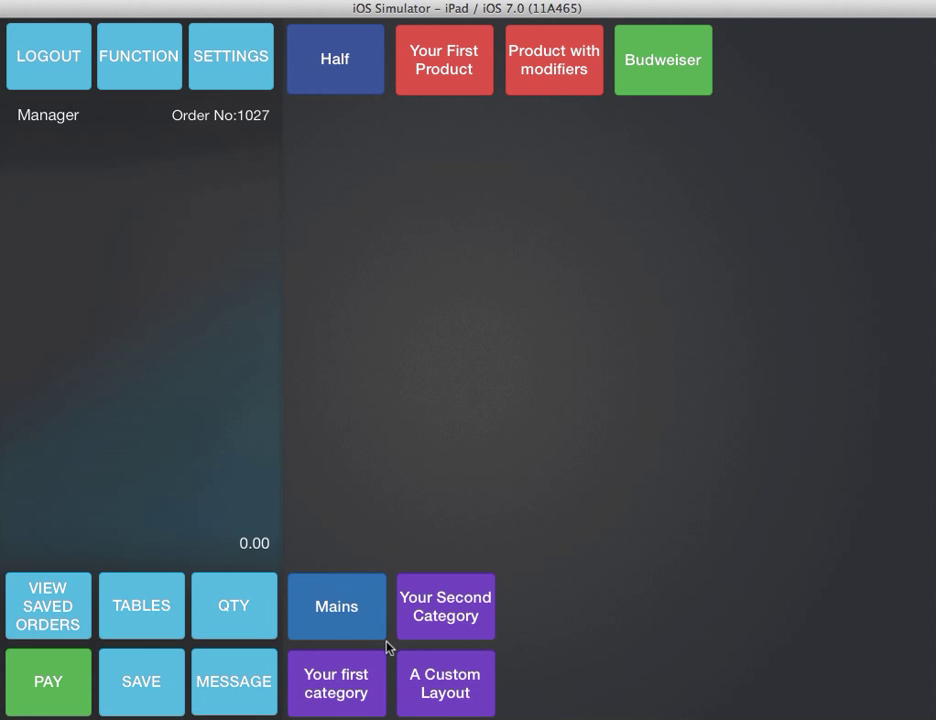
{"action": "left_click", "coordinate": [351, 633]}
{"action": "left_click", "coordinate": [362, 606]}
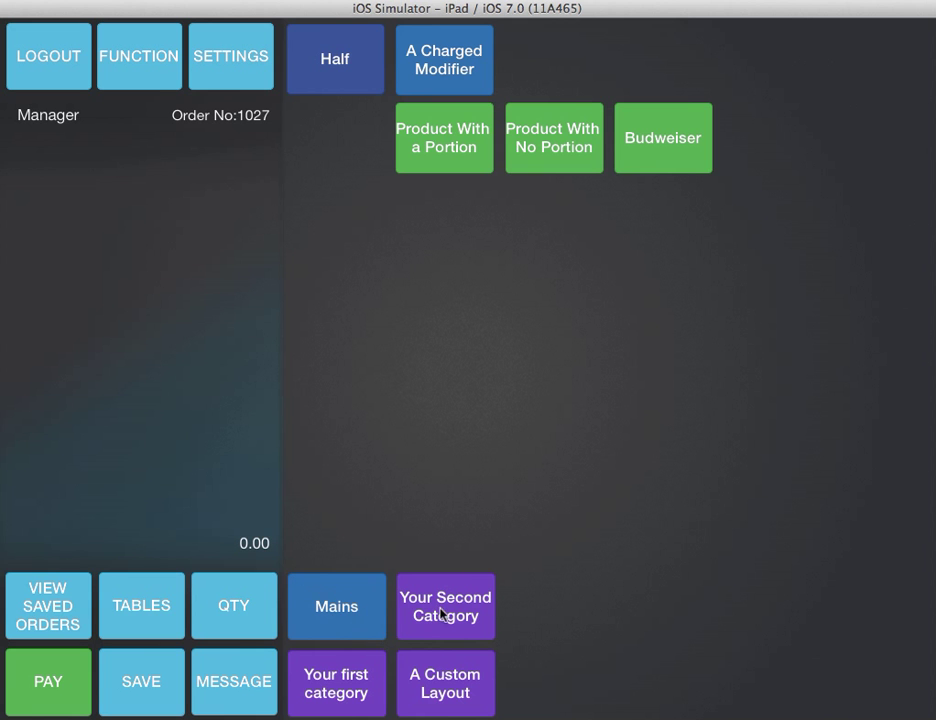
{"action": "left_click", "coordinate": [441, 614]}
{"action": "left_click", "coordinate": [344, 618]}
Go to Settings > Layouts and start a new layout
{"action": "left_click", "coordinate": [232, 70]}
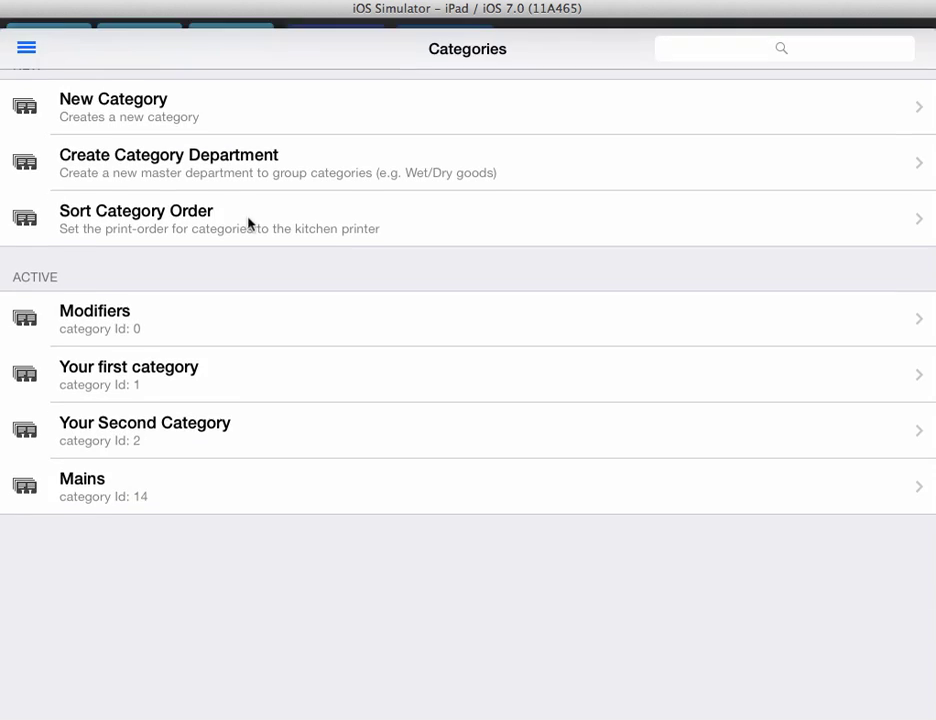
{"action": "left_click", "coordinate": [112, 262]}
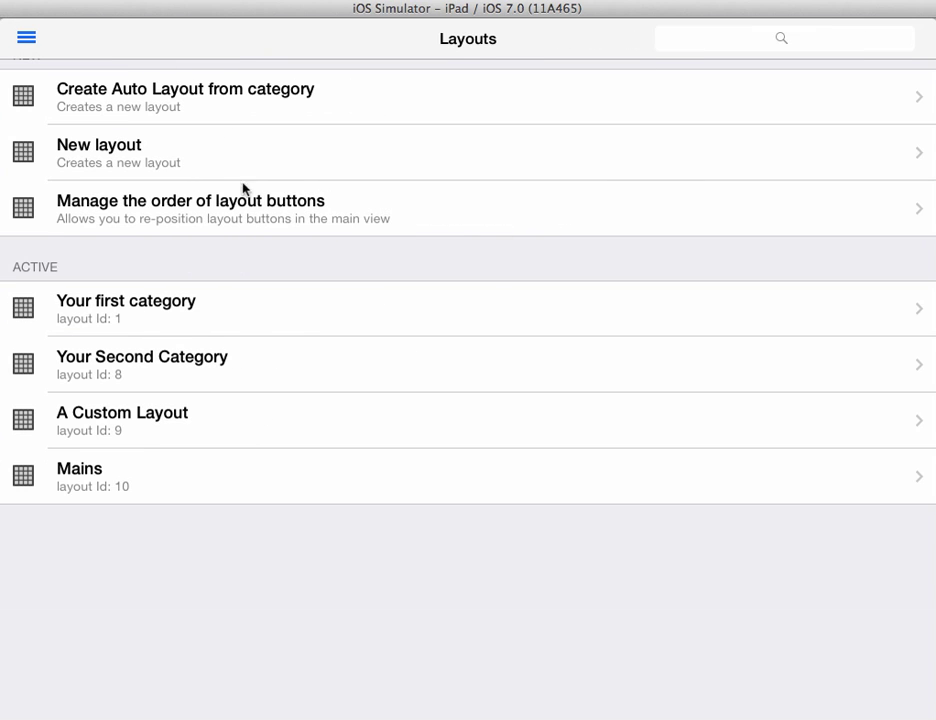
{"action": "left_click", "coordinate": [187, 170]}
Name the new layout 'manual' and set its button colour to Green
{"action": "left_click", "coordinate": [478, 167]}
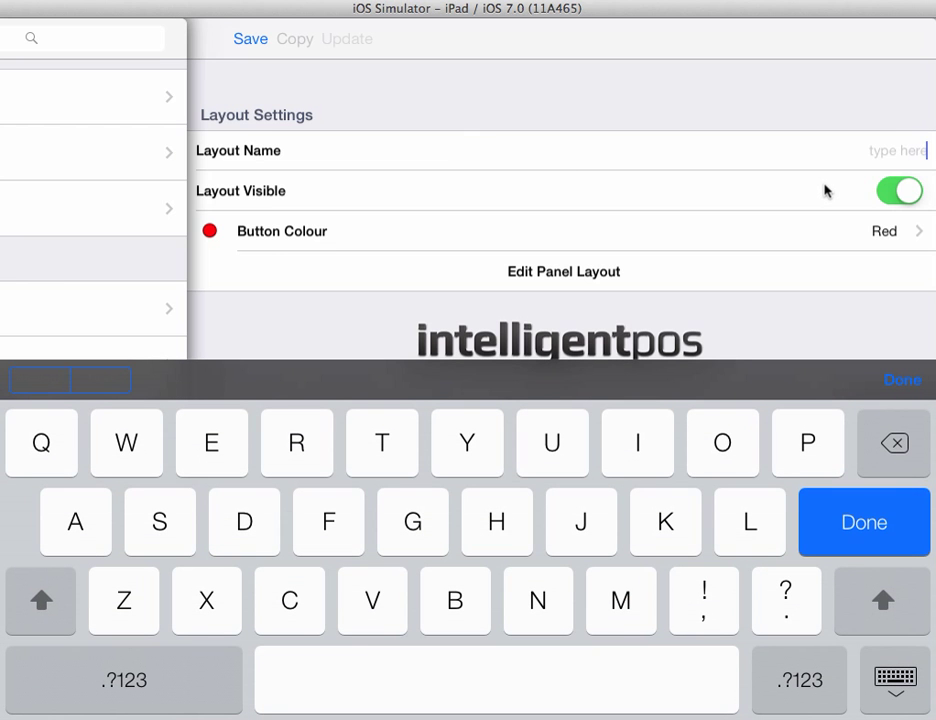
{"action": "type", "text": "manual"}
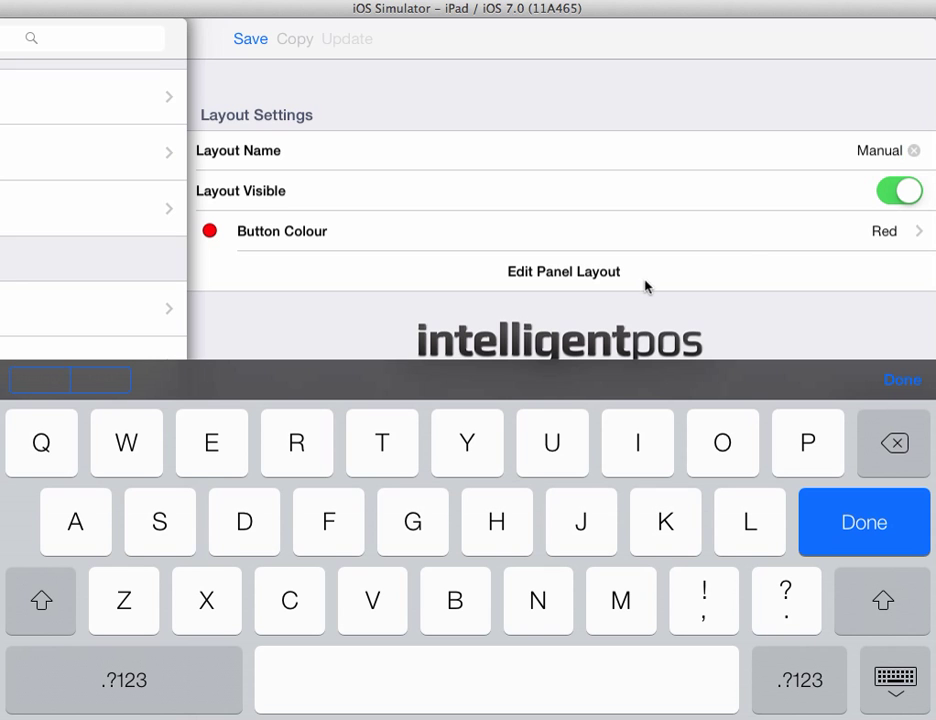
{"action": "left_click", "coordinate": [905, 680]}
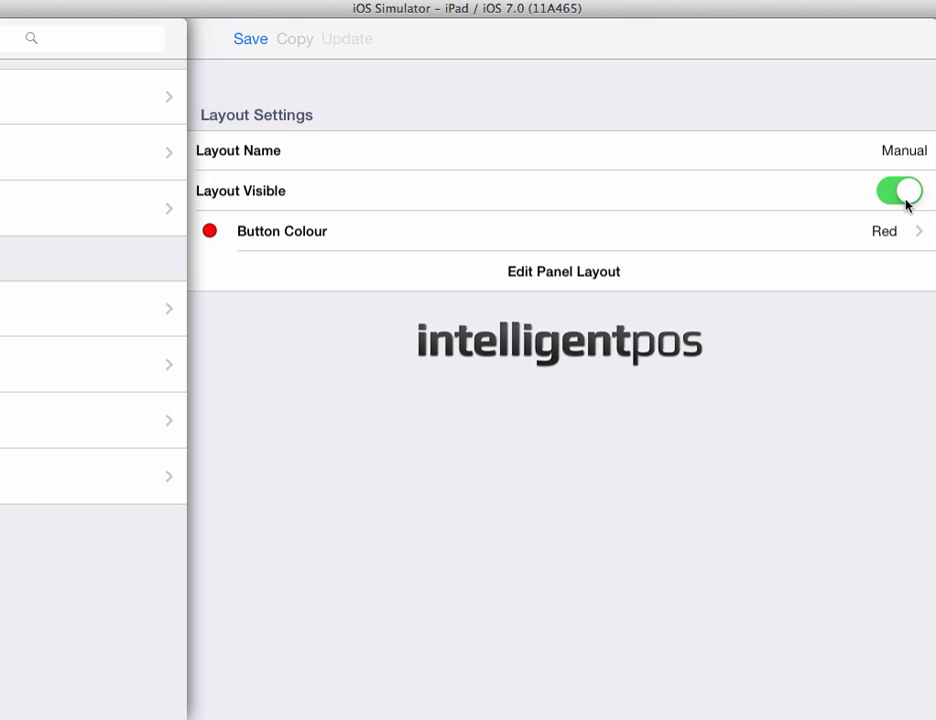
{"action": "left_click", "coordinate": [765, 243]}
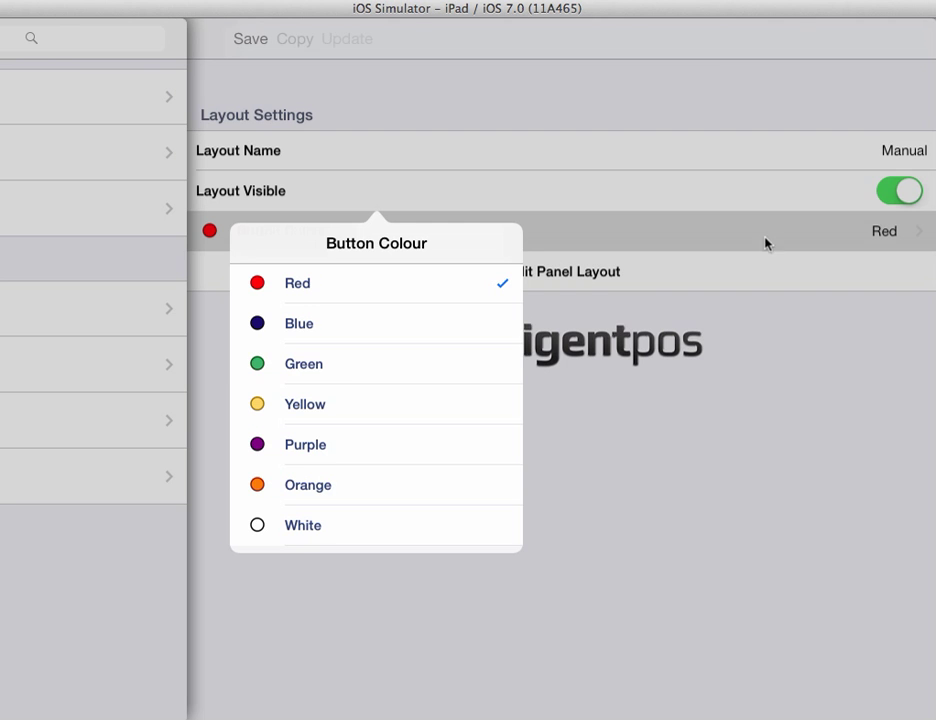
{"action": "left_click", "coordinate": [341, 372]}
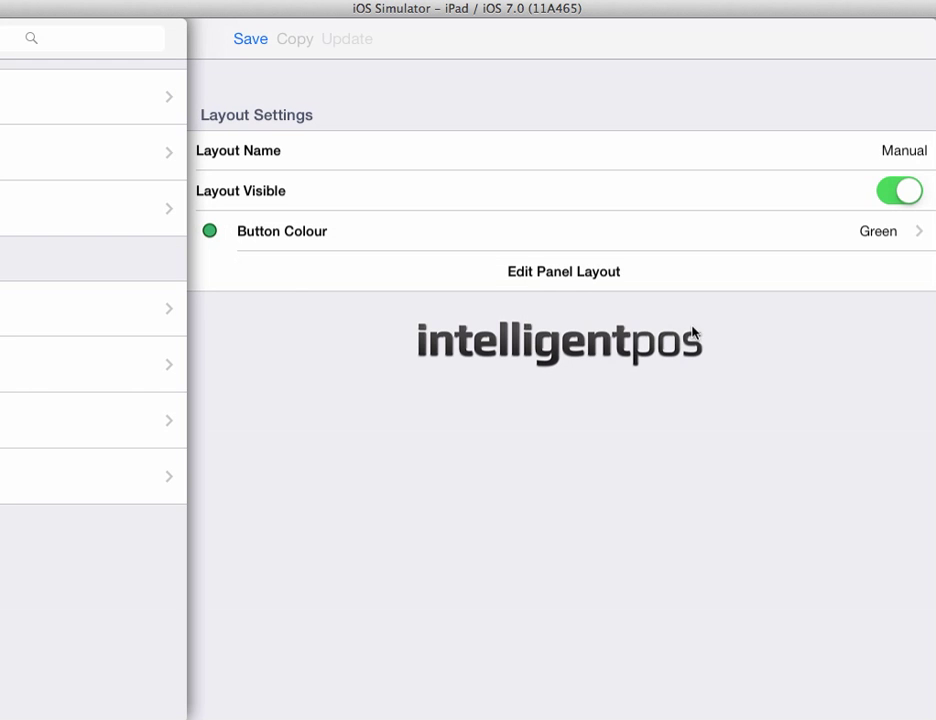
Add Your First Product, Product with modifiers, both modifiers and two spacers to the Manual panel
{"action": "left_click", "coordinate": [567, 280]}
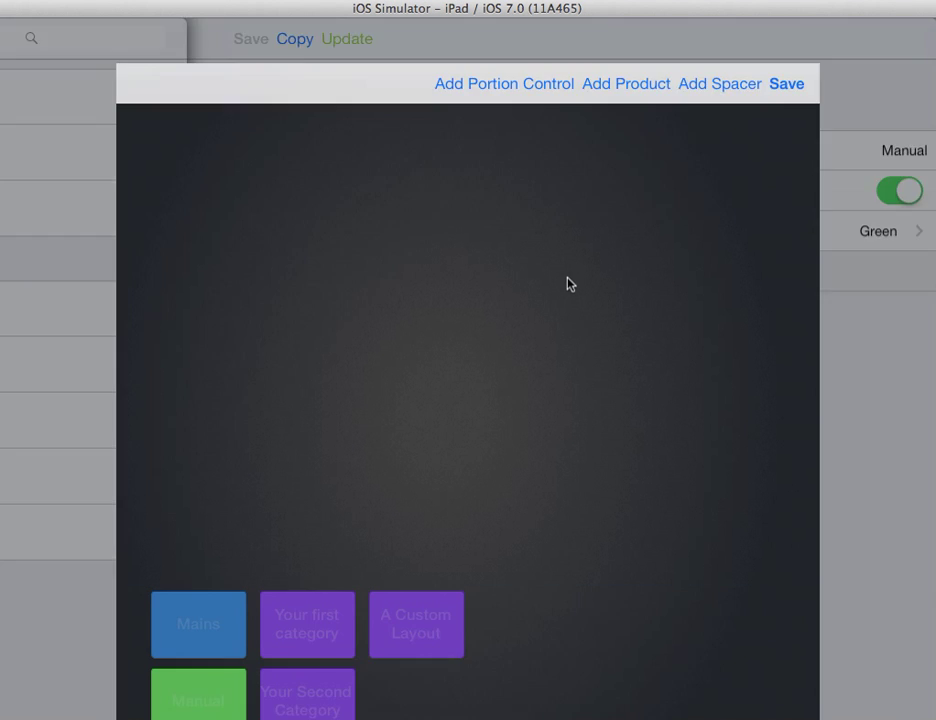
{"action": "left_click", "coordinate": [627, 40]}
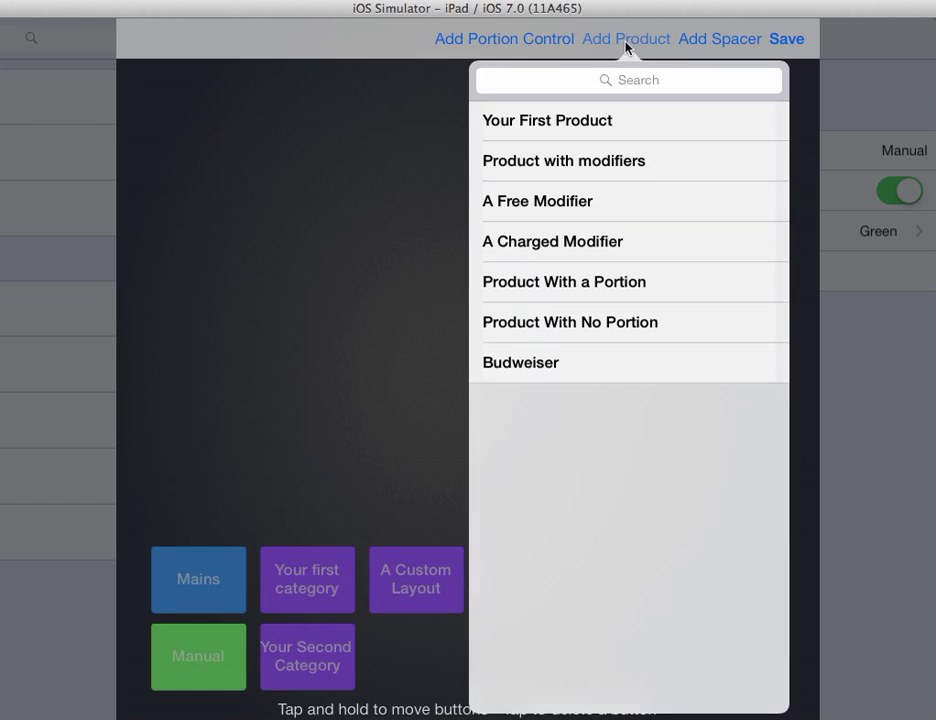
{"action": "left_click", "coordinate": [578, 125]}
{"action": "left_click", "coordinate": [590, 168]}
{"action": "left_click", "coordinate": [574, 205]}
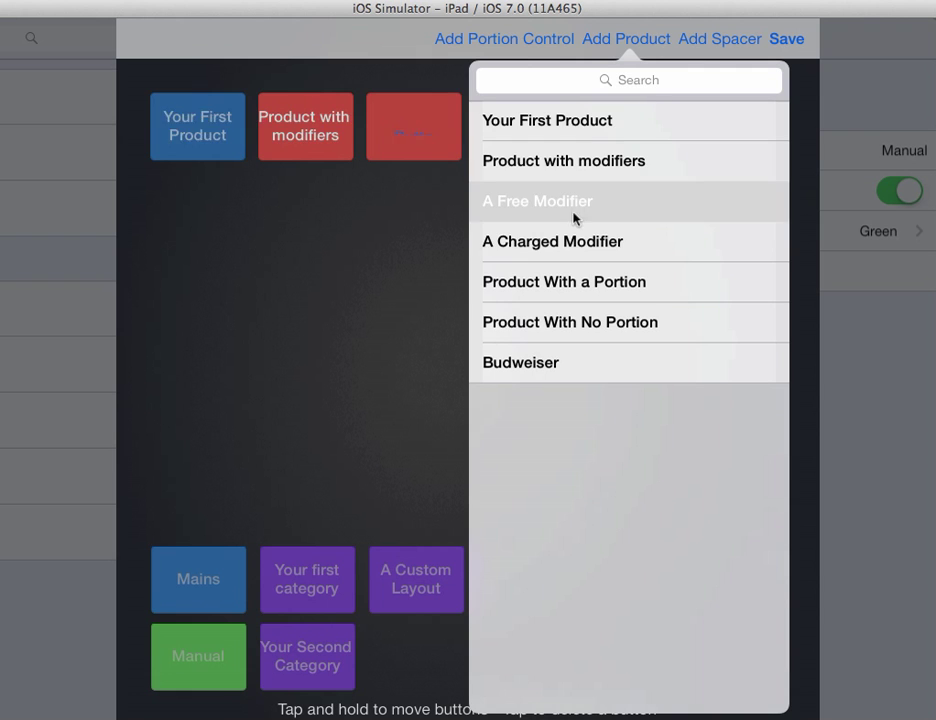
{"action": "left_click", "coordinate": [539, 243]}
{"action": "left_click", "coordinate": [416, 244]}
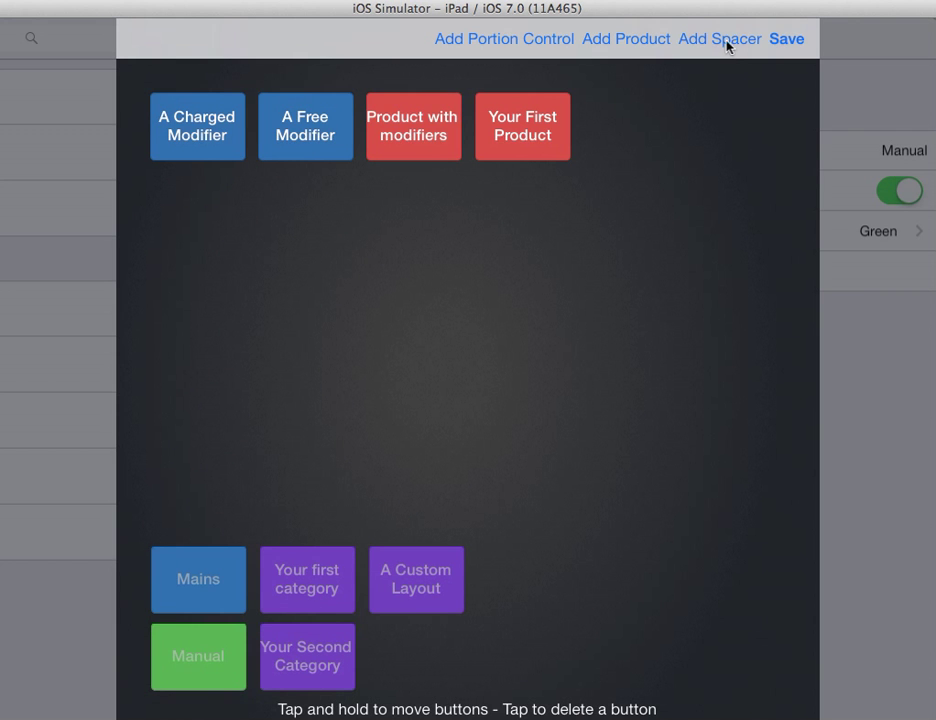
{"action": "left_click", "coordinate": [727, 42]}
{"action": "left_click", "coordinate": [727, 42]}
Save the Manual panel layout and update the layout settings
{"action": "left_click", "coordinate": [774, 40]}
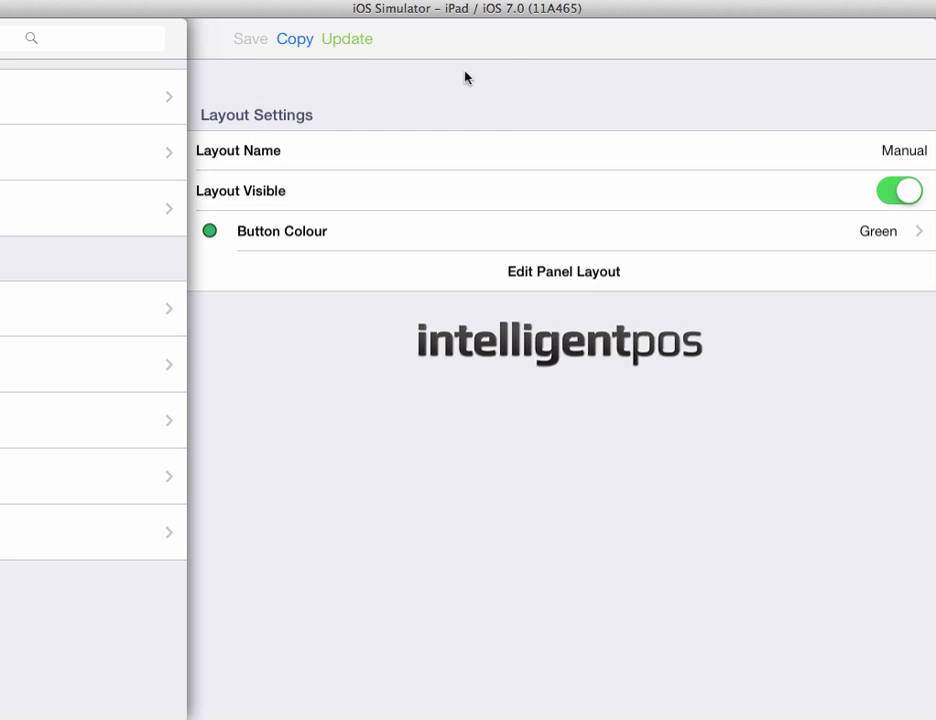
{"action": "left_click", "coordinate": [364, 42]}
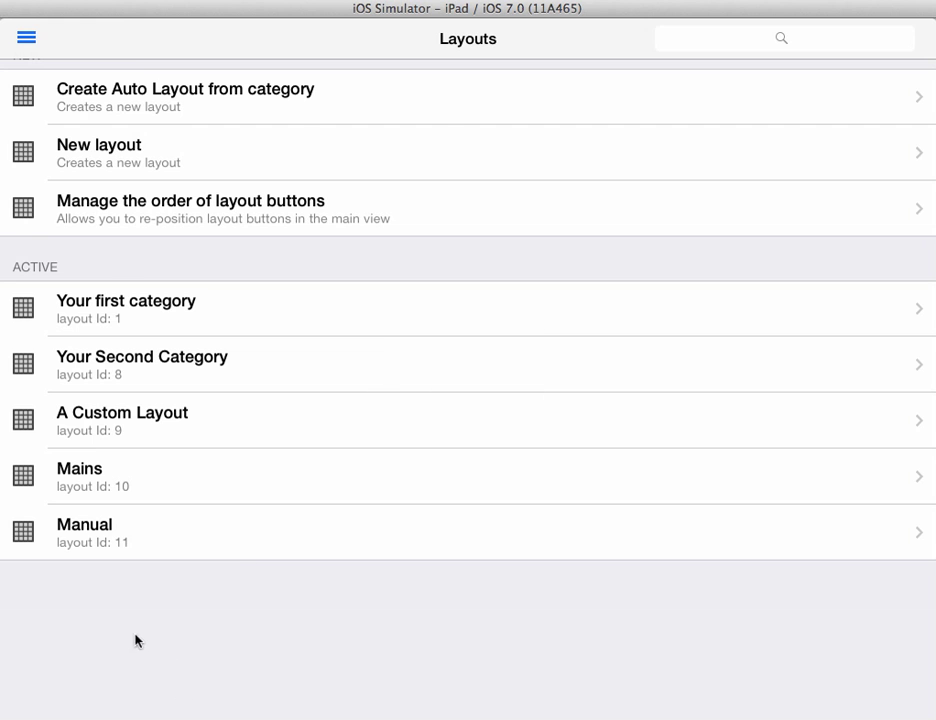
{"action": "left_click_drag", "start_coordinate": [136, 639], "coordinate": [464, 671]}
{"action": "left_click", "coordinate": [69, 671]}
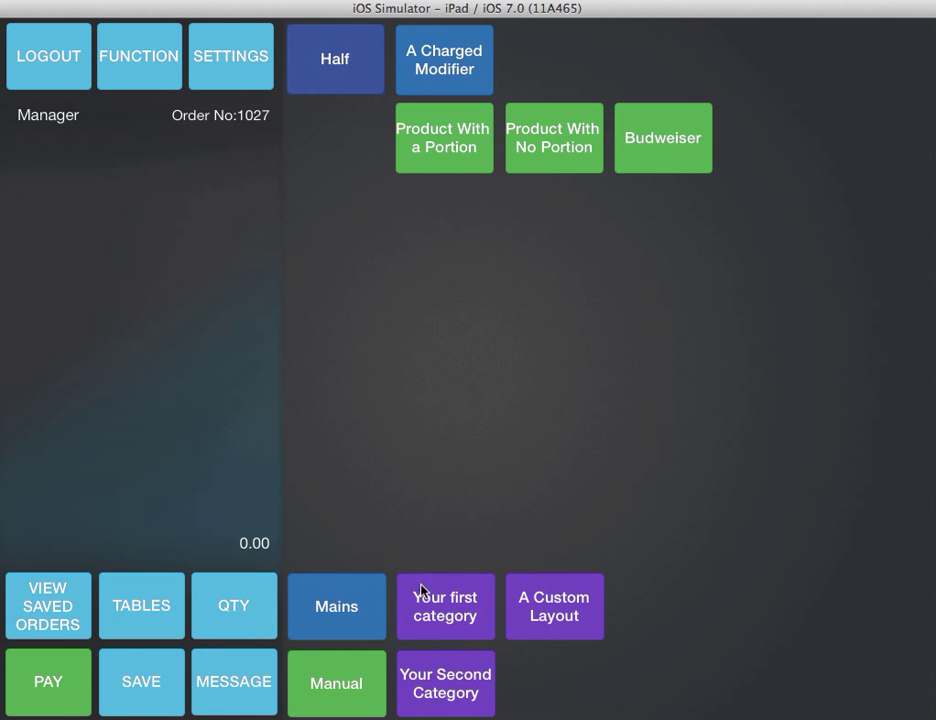
{"action": "left_click", "coordinate": [350, 672]}
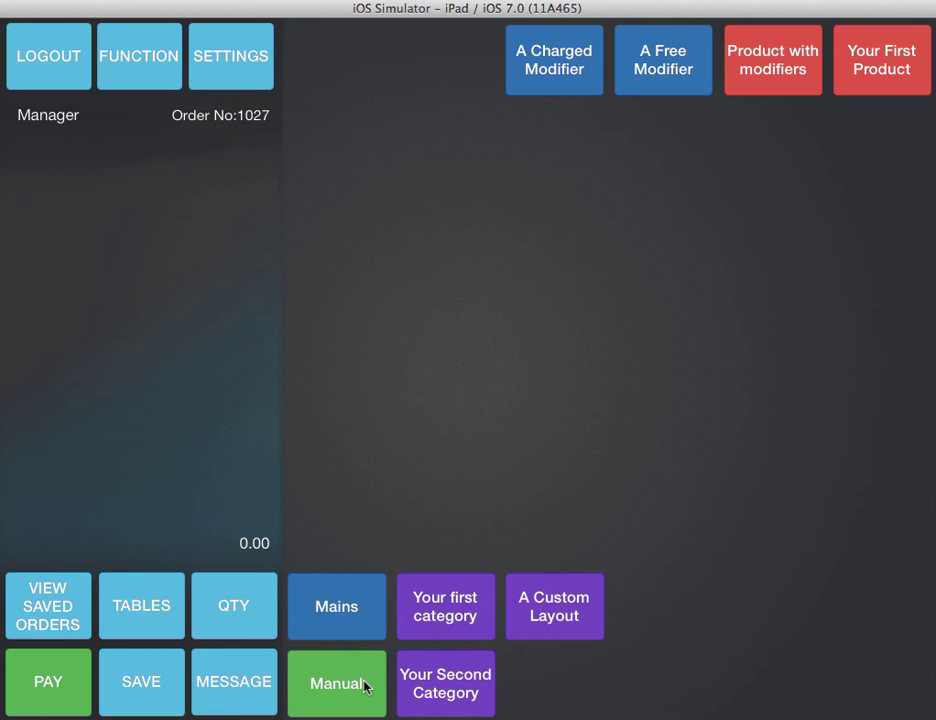
{"action": "left_click", "coordinate": [240, 85]}
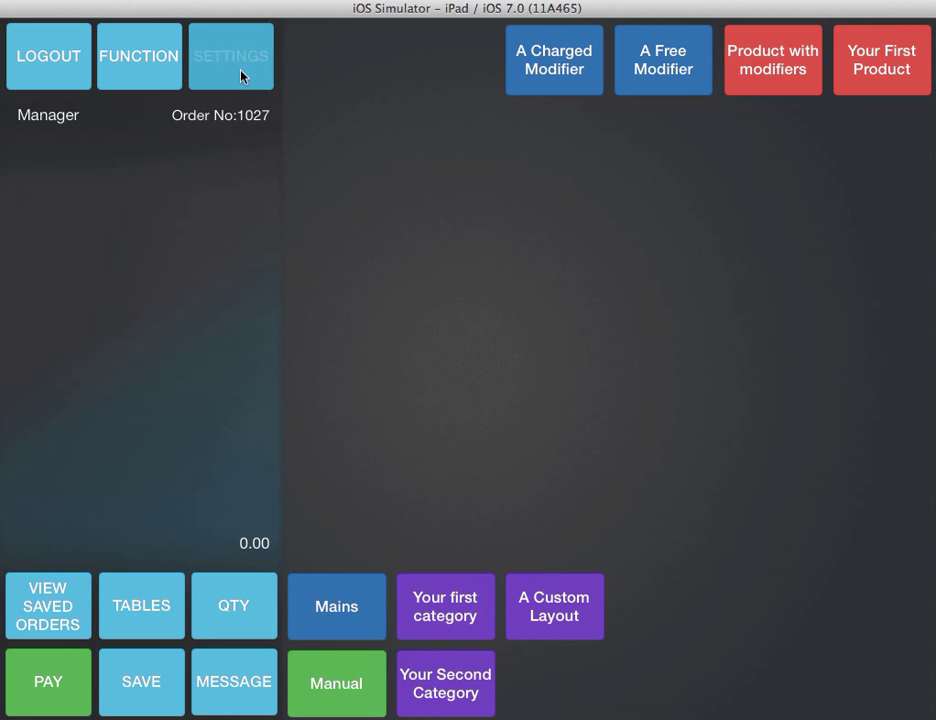
{"action": "left_click", "coordinate": [104, 258]}
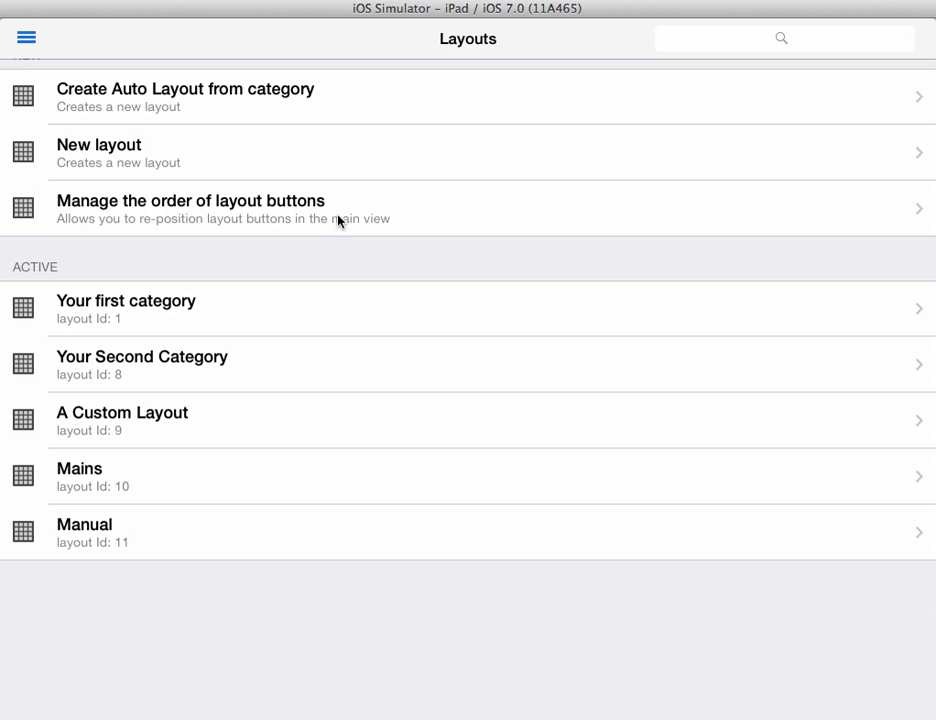
Order the layout buttons as Manual, A Custom Layout, Your first category and save
{"action": "left_click", "coordinate": [207, 218]}
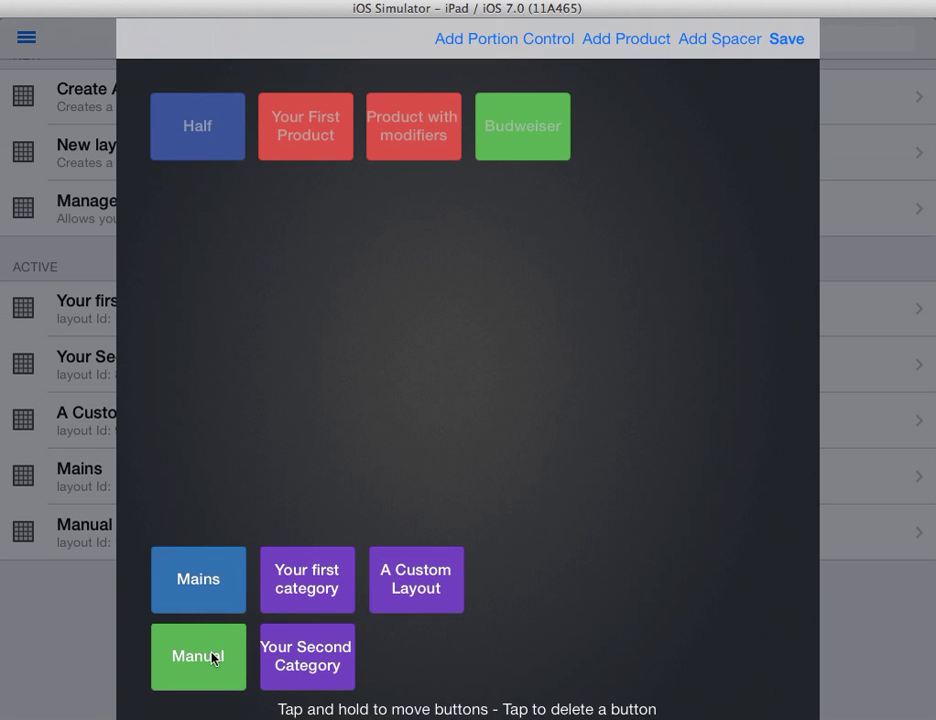
{"action": "left_click", "coordinate": [211, 650]}
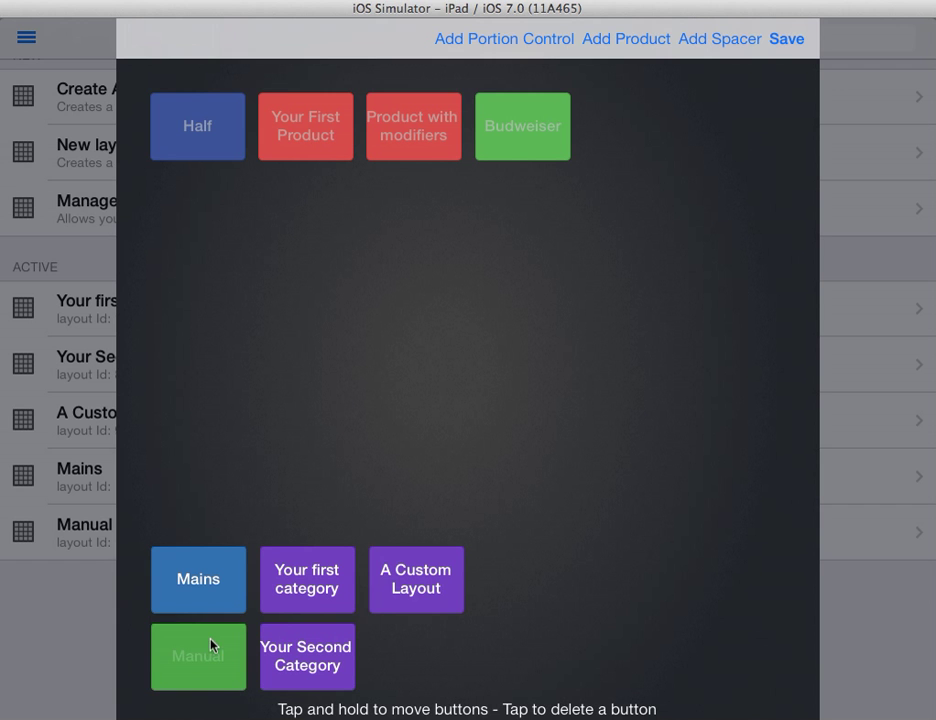
{"action": "left_click_drag", "start_coordinate": [211, 638], "coordinate": [265, 643]}
{"action": "left_click_drag", "start_coordinate": [213, 675], "coordinate": [221, 594]}
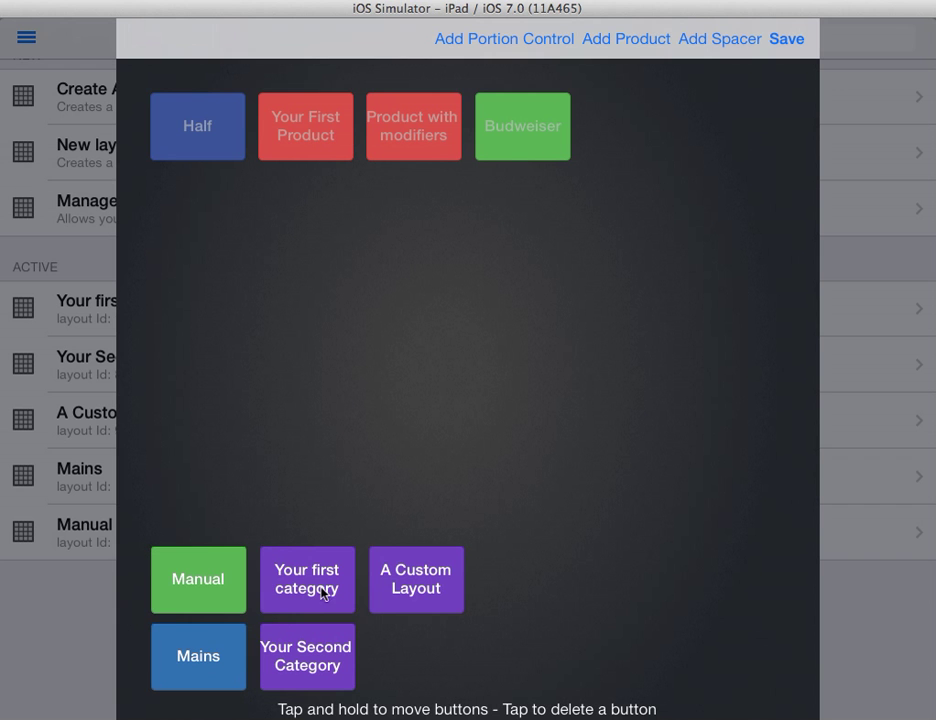
{"action": "left_click_drag", "start_coordinate": [324, 590], "coordinate": [318, 675]}
{"action": "left_click_drag", "start_coordinate": [449, 587], "coordinate": [320, 596]}
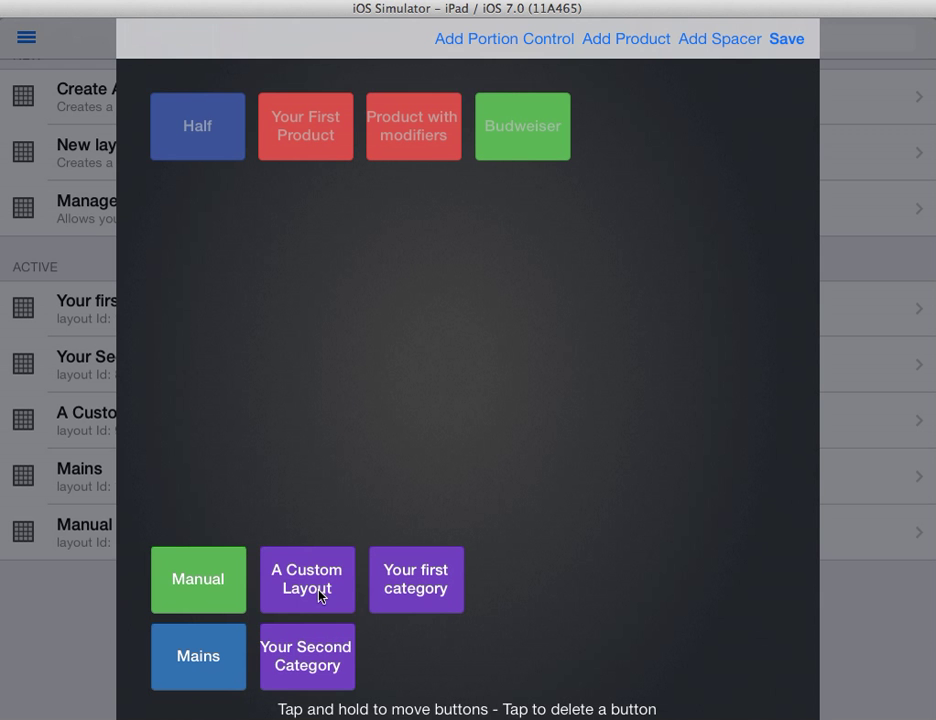
{"action": "left_click", "coordinate": [786, 39]}
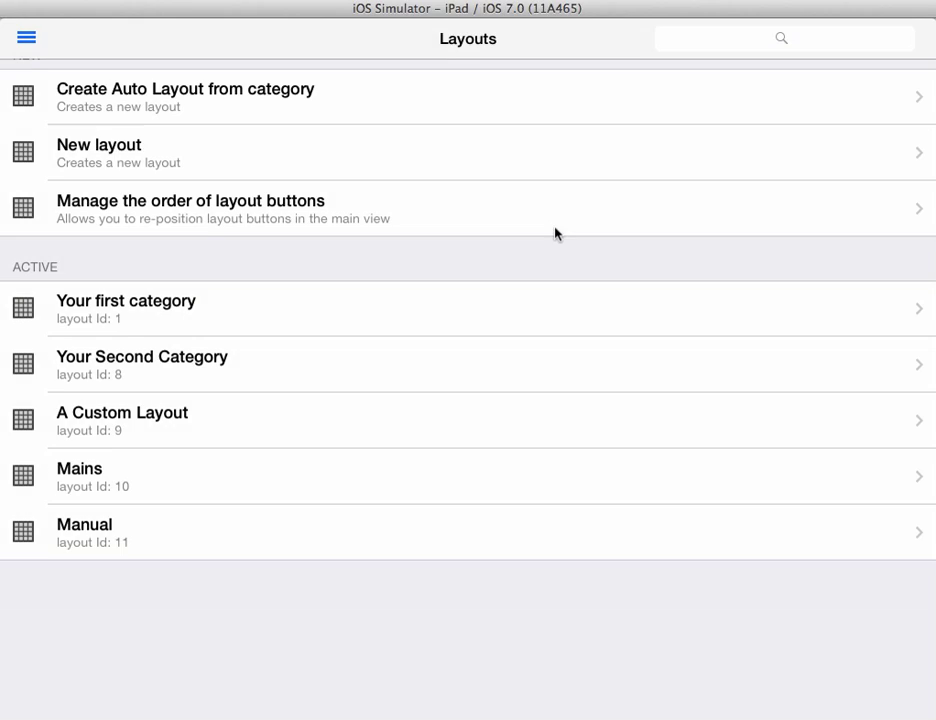
Open the settings for the 'Your first category' layout
{"action": "left_click", "coordinate": [33, 40]}
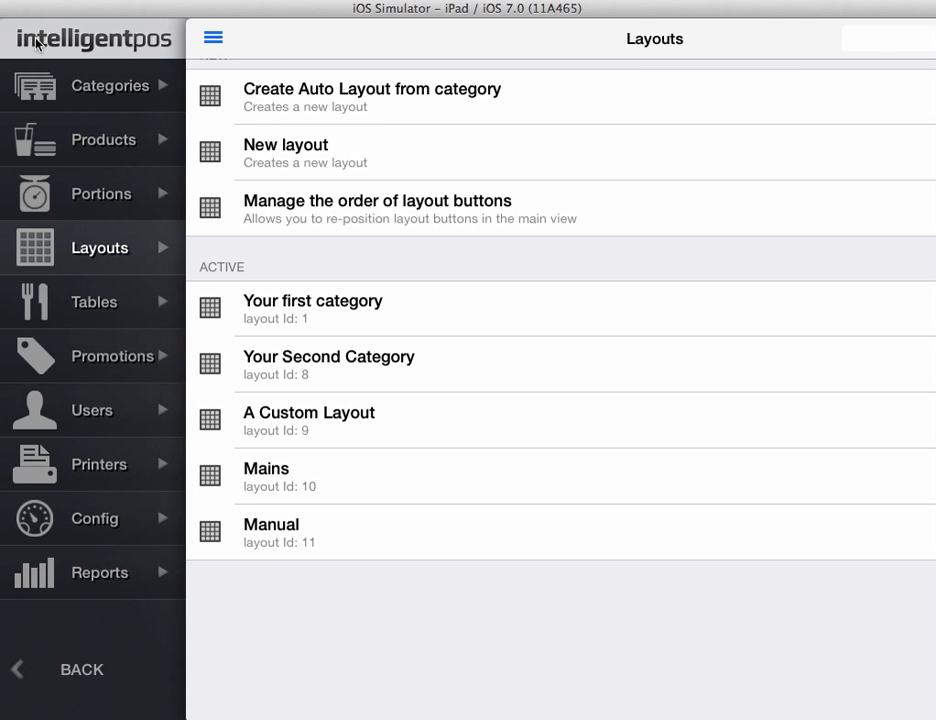
{"action": "left_click", "coordinate": [313, 318]}
{"action": "left_click", "coordinate": [282, 317]}
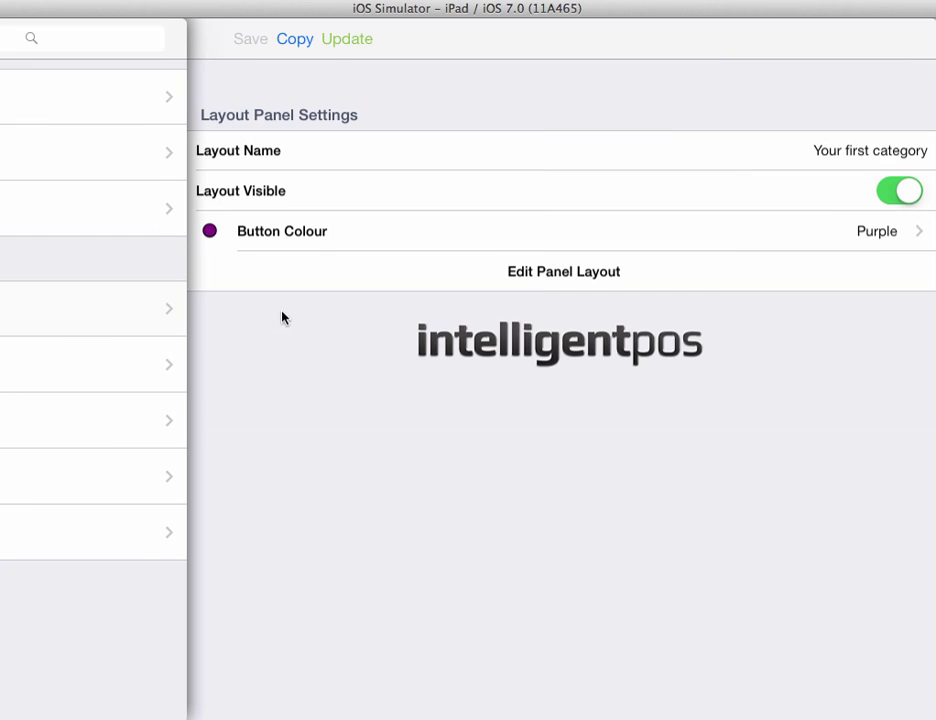
Switch Layout Visible off, update the layout, and go back to the sales screen
{"action": "left_click", "coordinate": [885, 195]}
{"action": "left_click", "coordinate": [890, 200]}
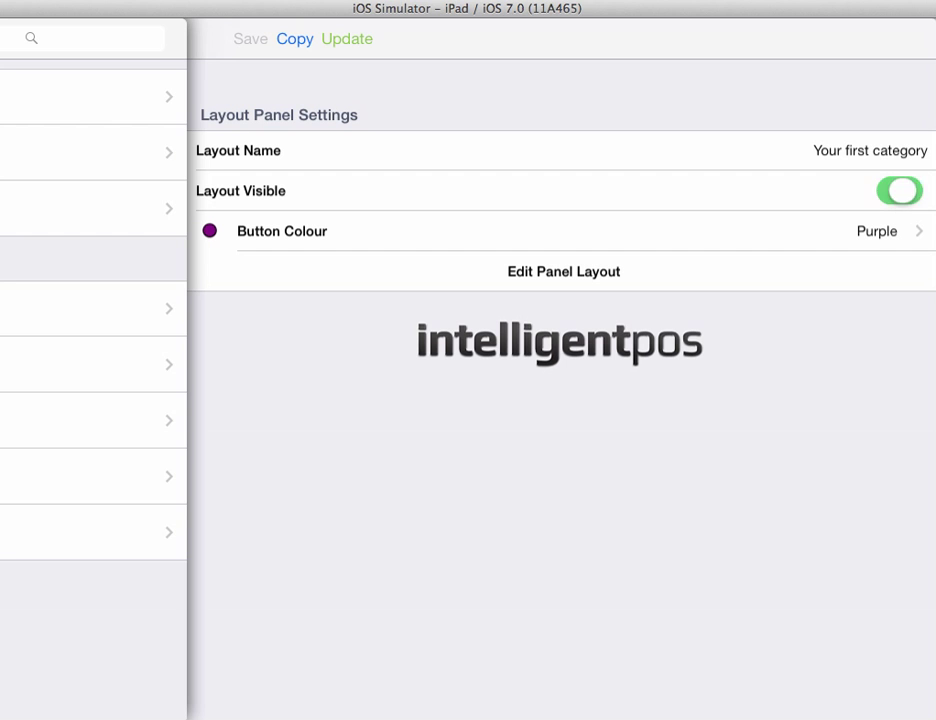
{"action": "left_click", "coordinate": [914, 199]}
{"action": "left_click", "coordinate": [346, 46]}
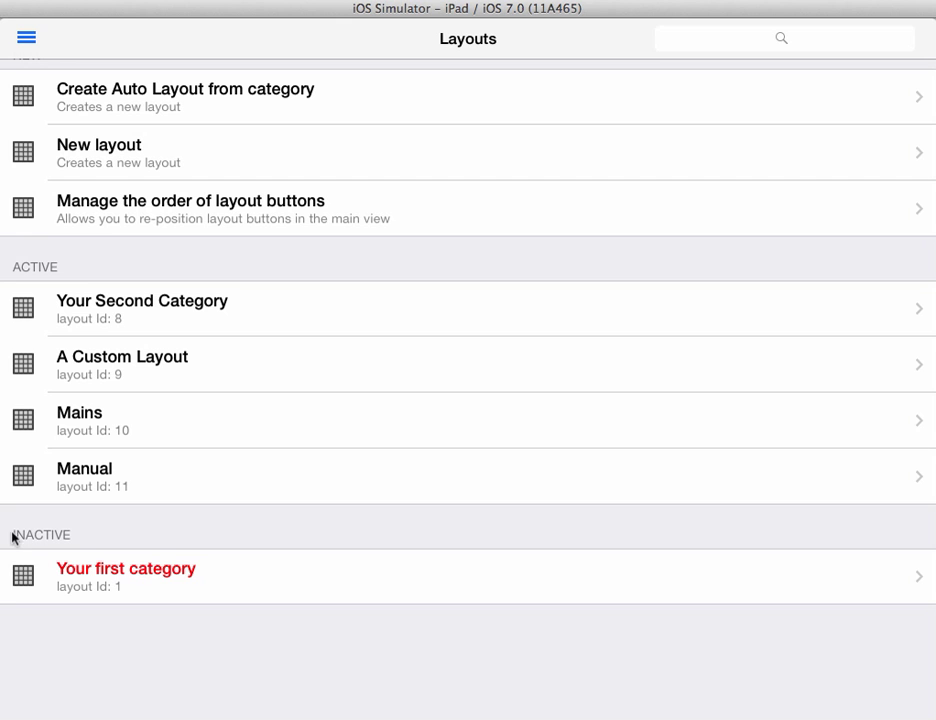
{"action": "left_click_drag", "start_coordinate": [93, 543], "coordinate": [309, 549]}
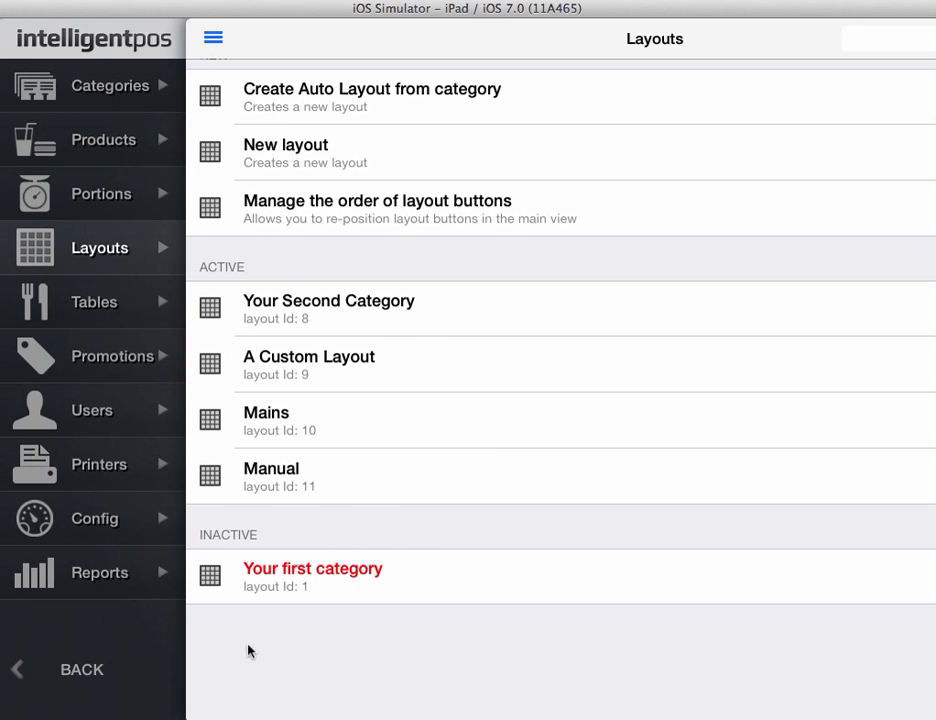
{"action": "left_click", "coordinate": [100, 675]}
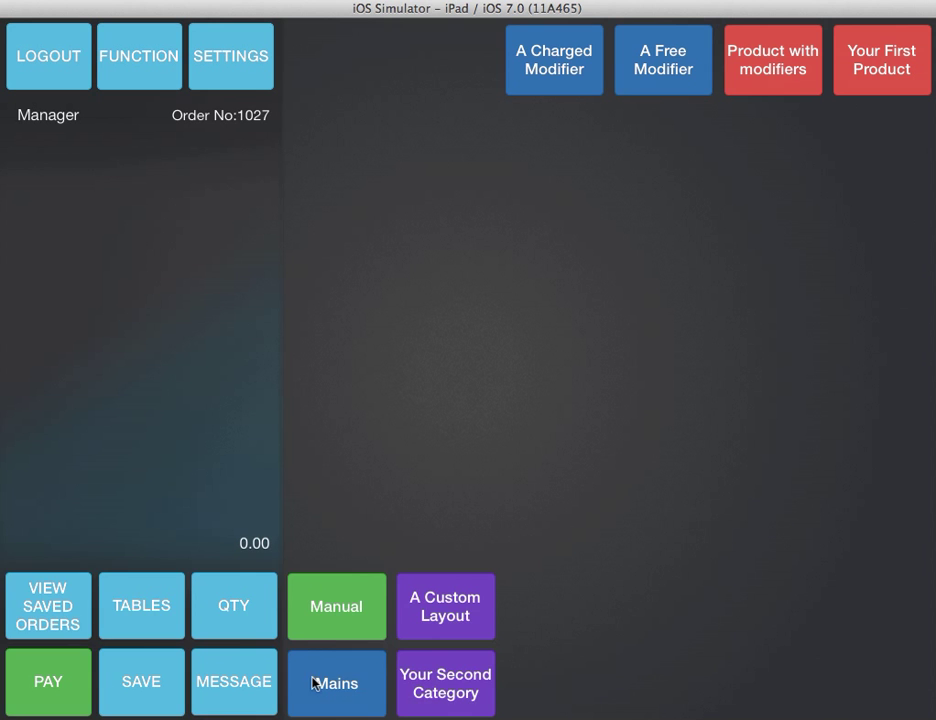